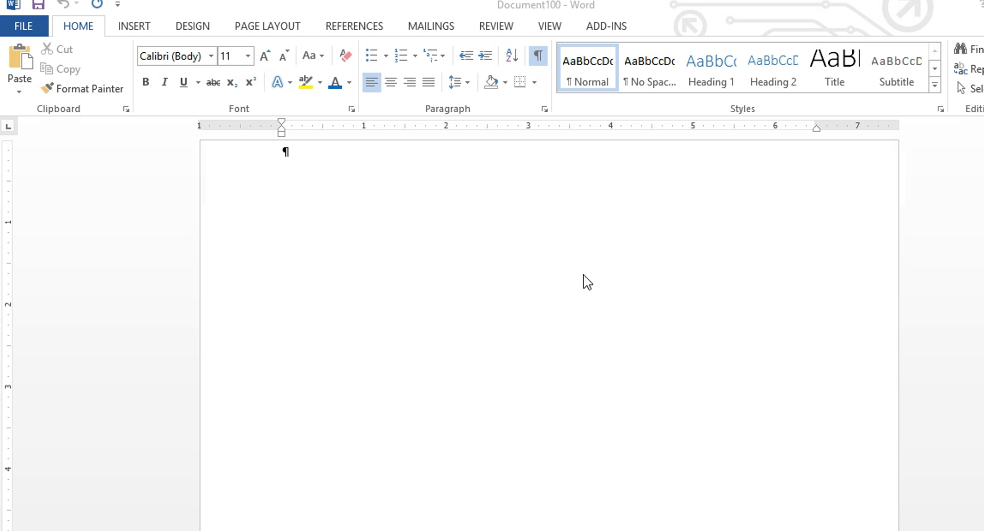
Step: Insert a Blank header and enable a different header for the first page
click(136, 27)
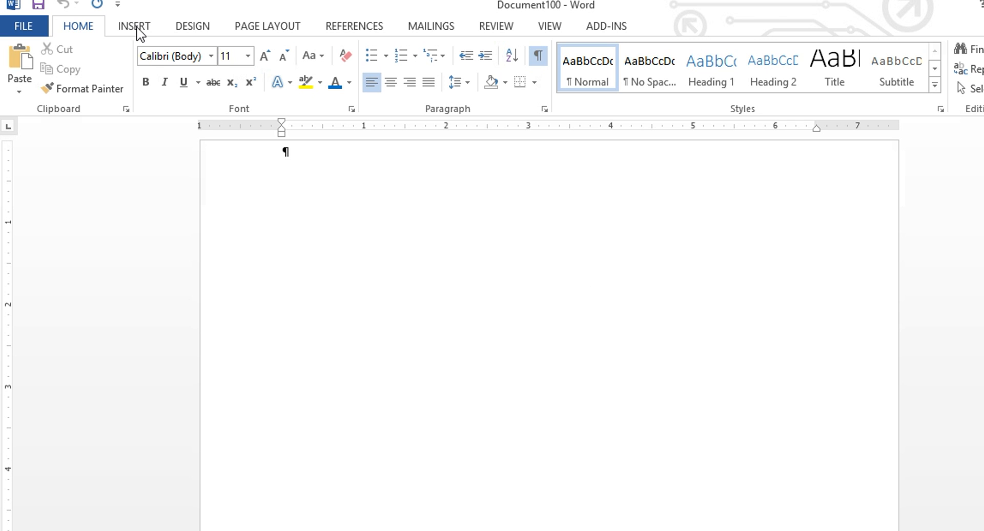
click(137, 28)
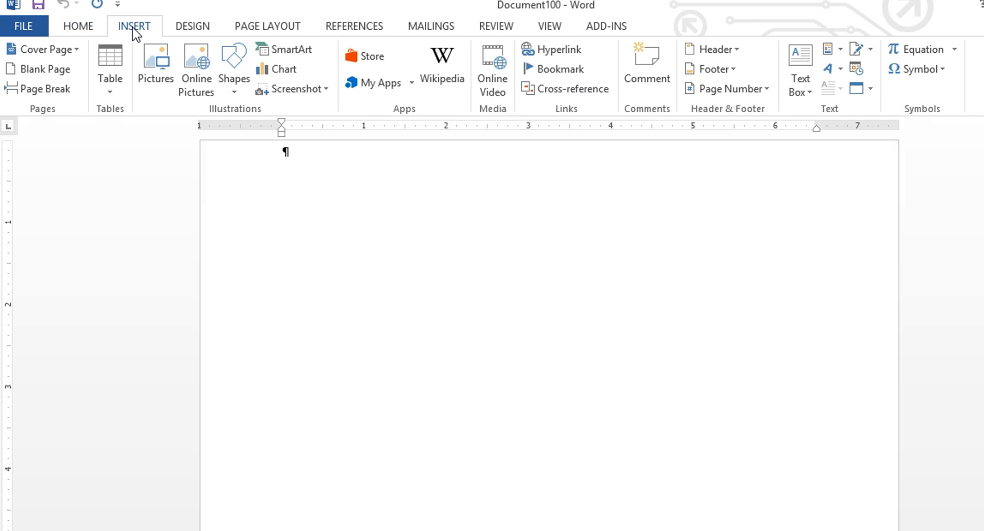
click(729, 59)
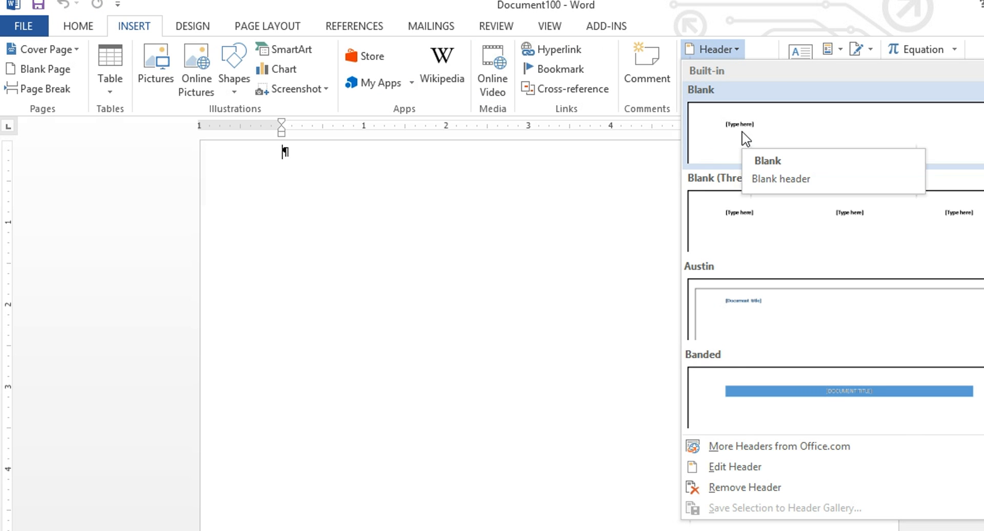
click(745, 138)
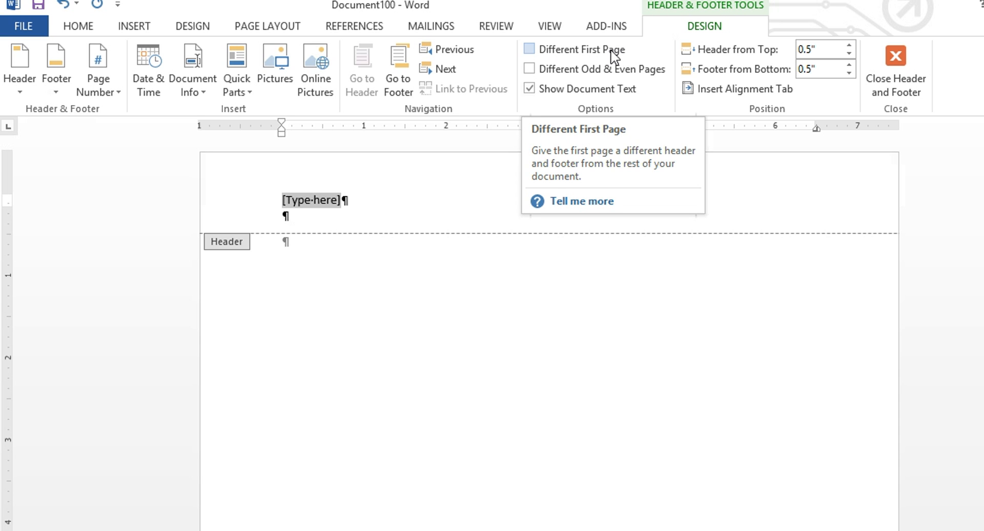
click(531, 51)
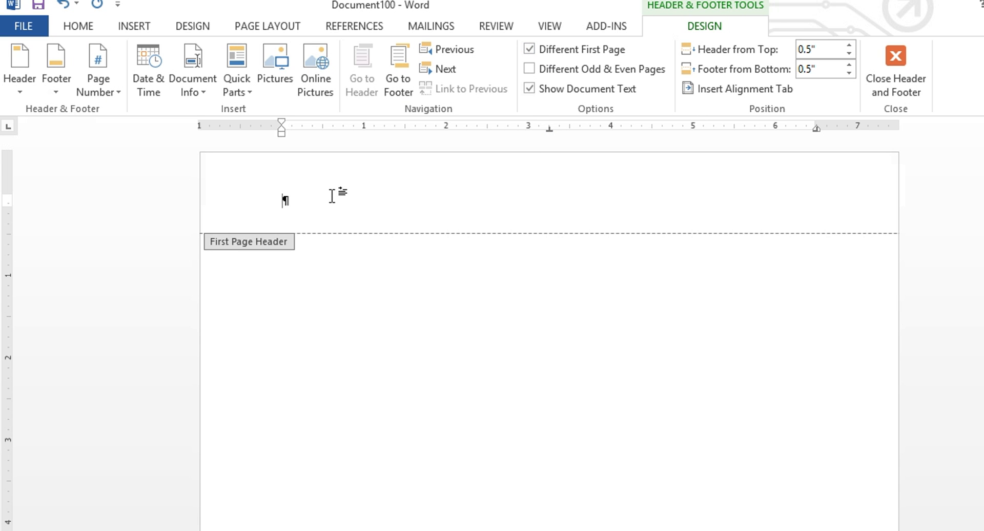
Step: Enter "Running head: TITLE OF PAPER" in the first page header
text(Running head: TITLE OF PP)
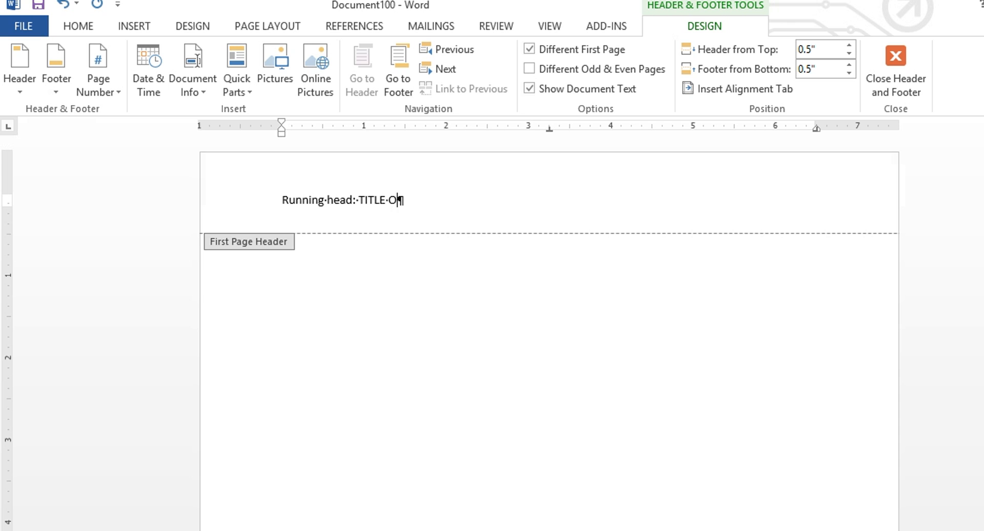
key(BackSpace)
key(BackSpace)
text(P)
key(BackSpace)
text(PAPER)
Step: Tab to the right end of the first page header line and insert a Plain Number page number there
double_click(545, 202)
key(Tab)
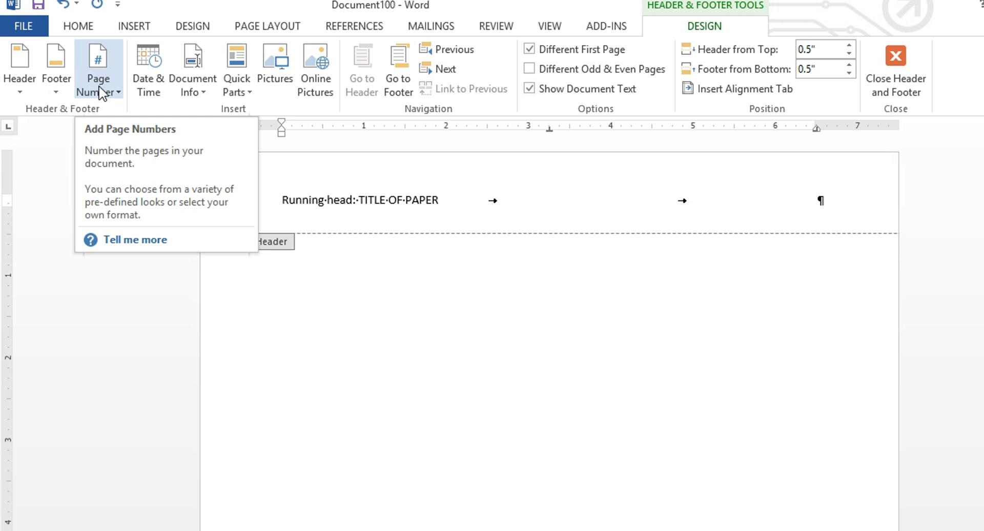
click(119, 93)
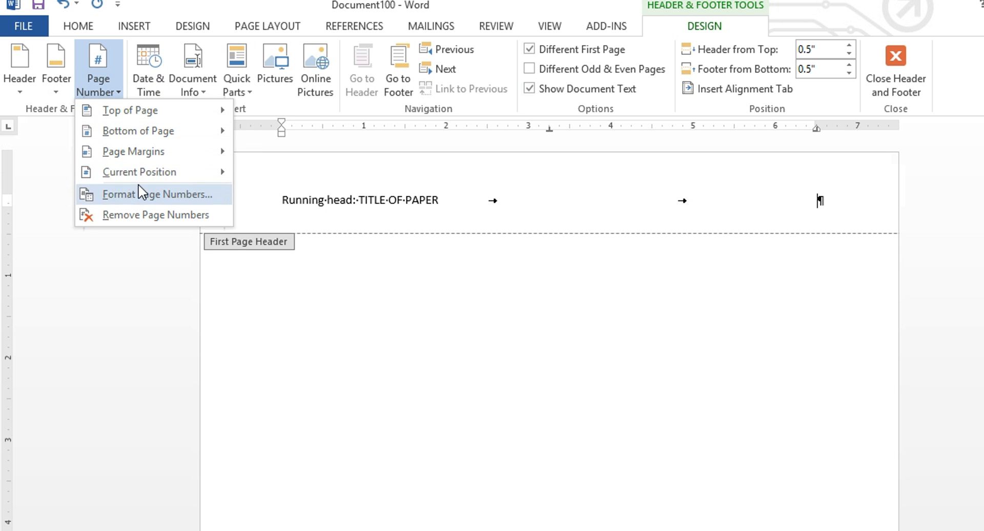
mouse_move(138, 175)
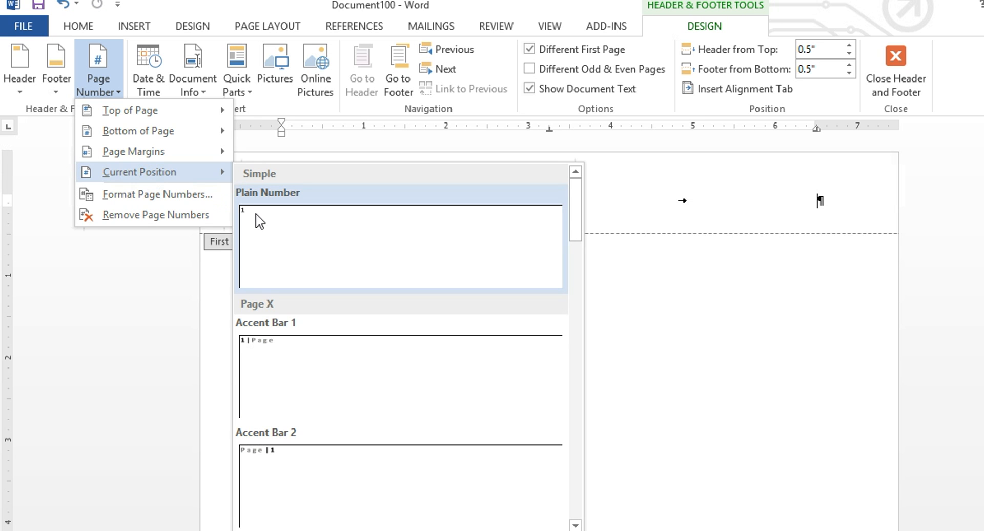
click(306, 259)
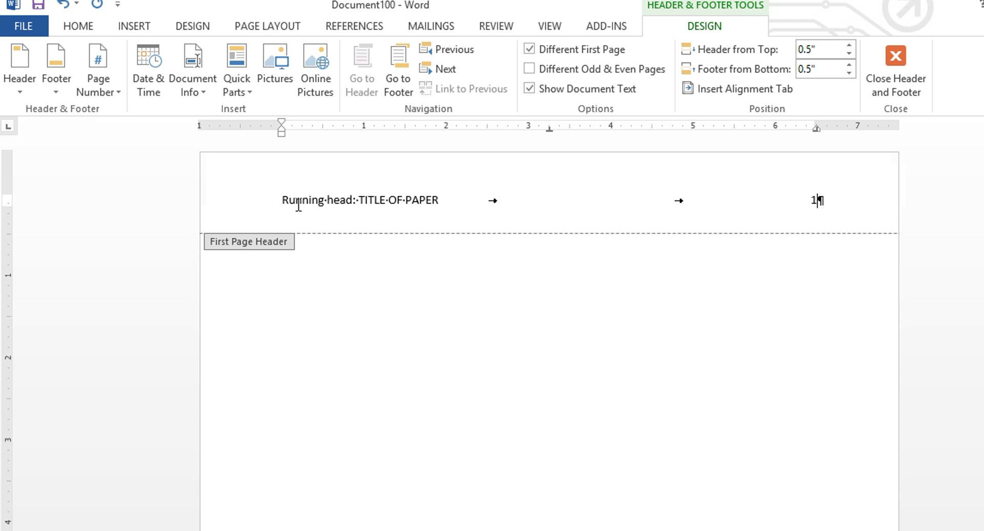
Step: Format the entire first page header as Arial 12 pt and return to the document body
click(78, 28)
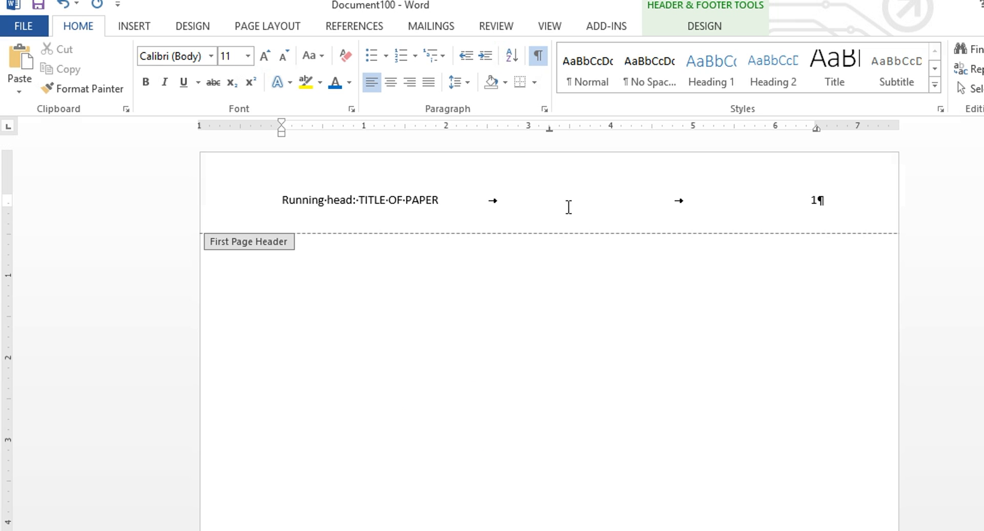
key(ctrl+a)
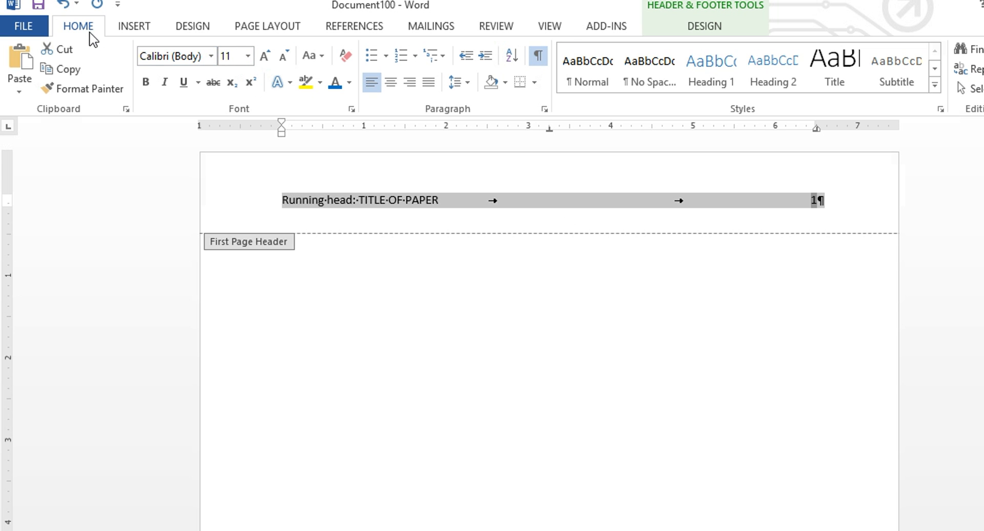
click(210, 58)
click(211, 56)
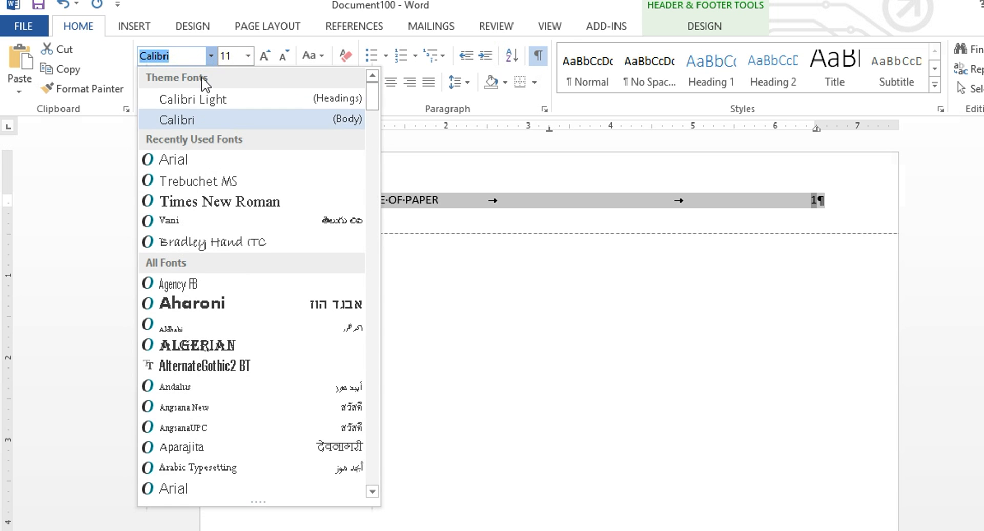
click(169, 159)
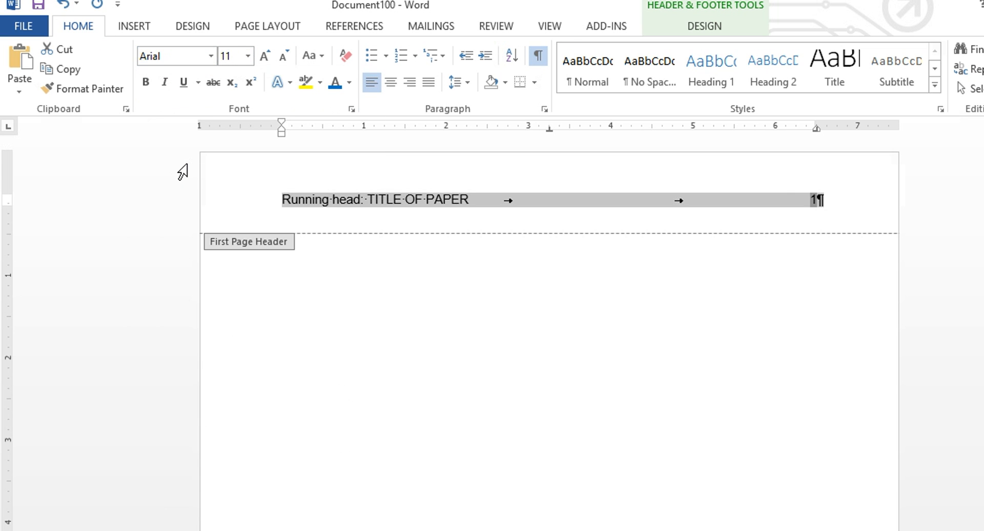
click(248, 57)
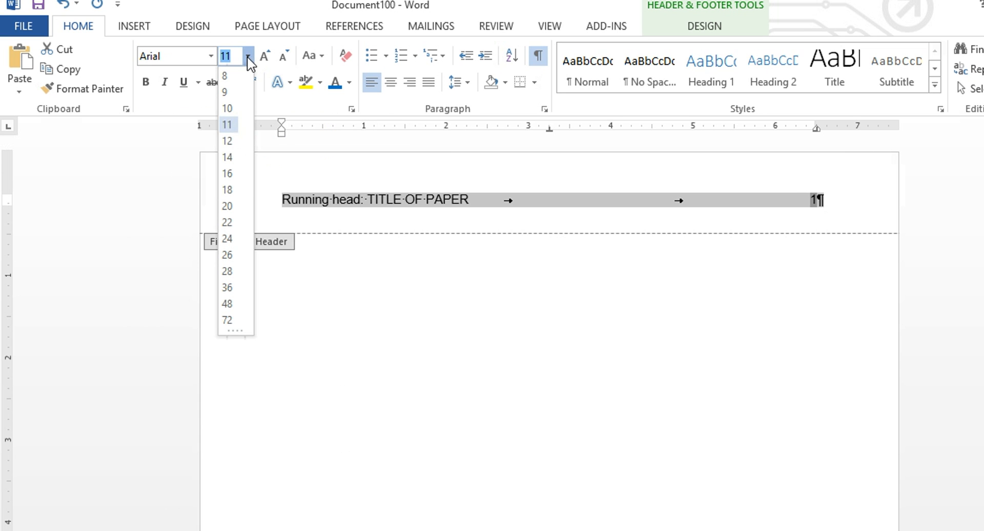
click(229, 142)
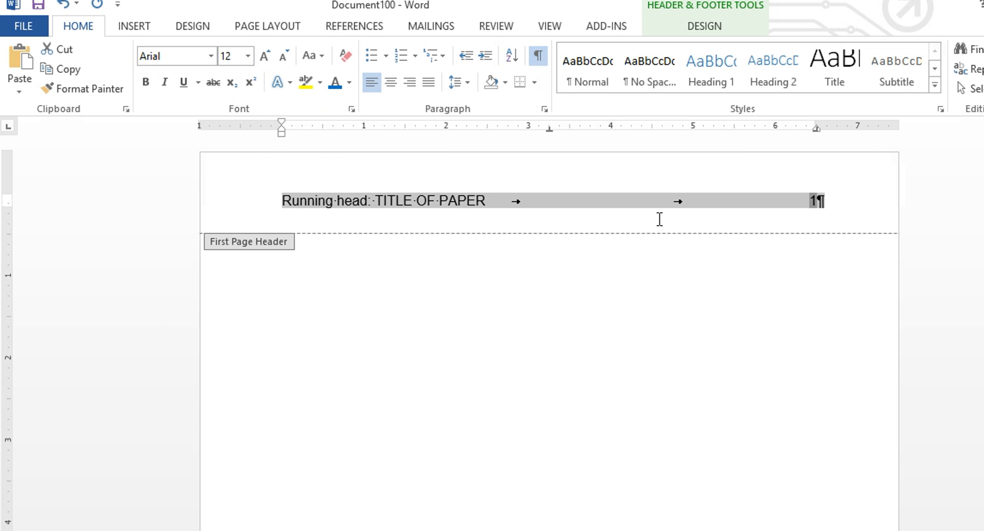
click(546, 210)
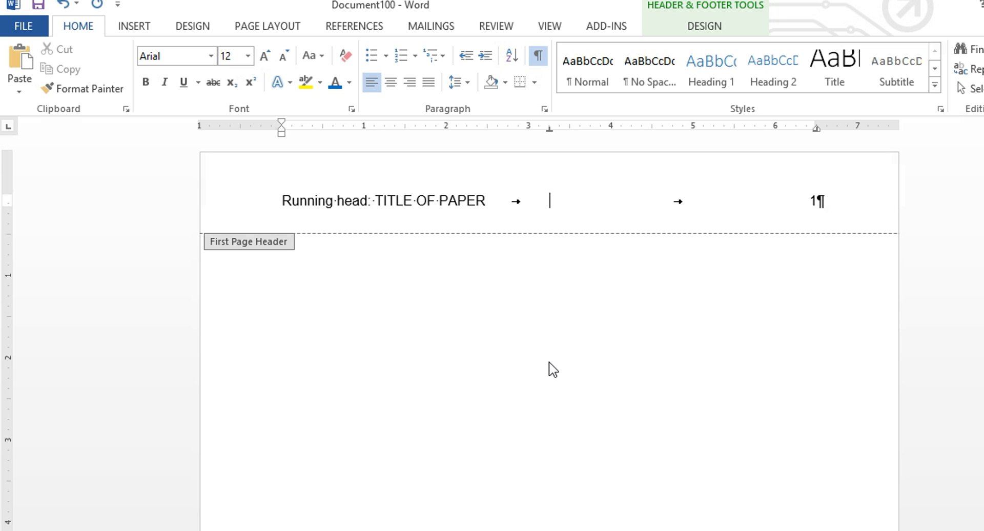
double_click(509, 331)
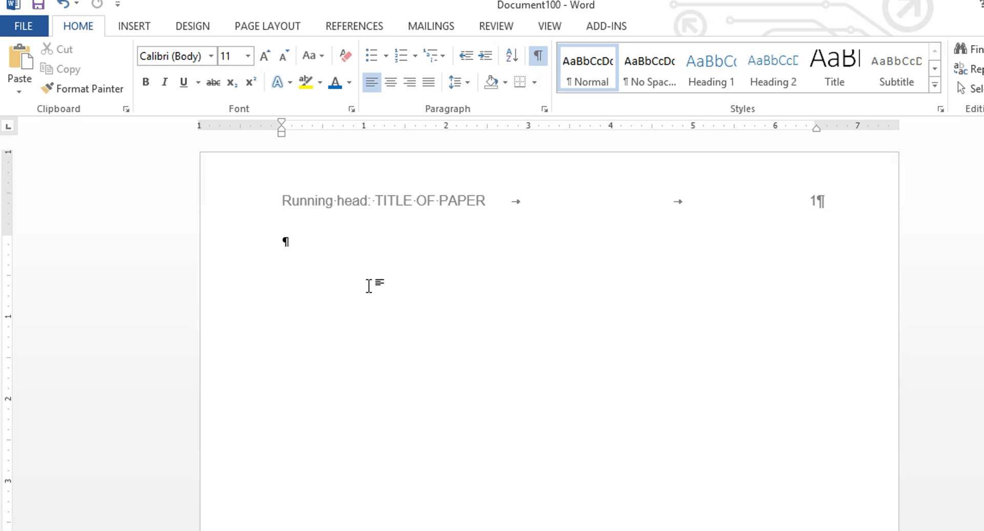
Step: Enter "Title of Your Paper", "Kaplan University" and "Your Name" on separate lines in the document body
text(Title of Your Paper)
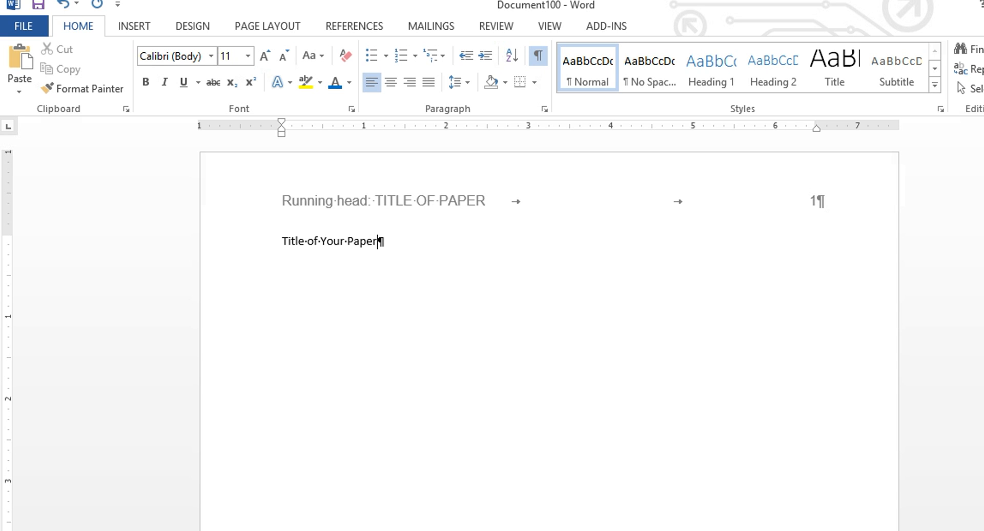
key(Return)
text(Kaplan University)
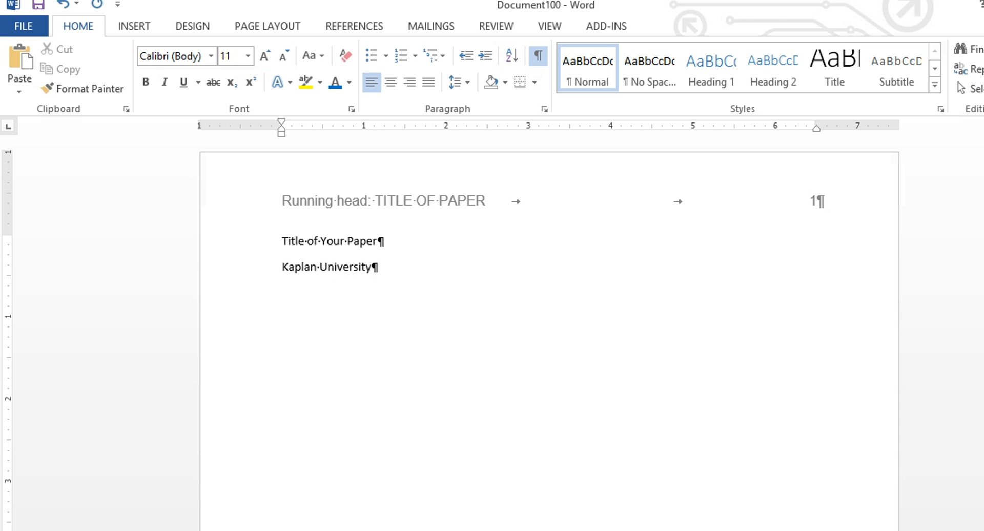
key(Return)
text(Your Name)
click(340, 293)
key(Return)
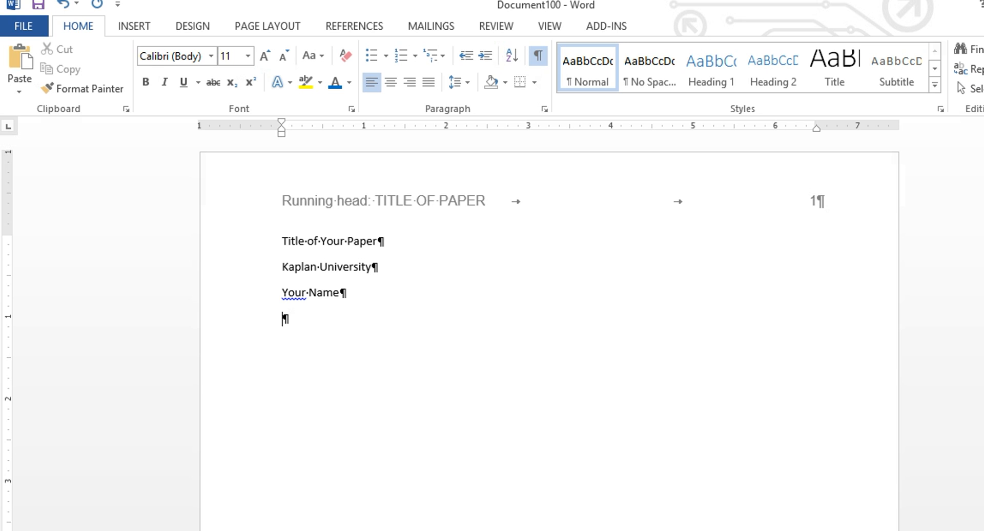
Step: Add the date "January 1, 2014" below the name line, followed by a new empty paragraph
text(January)
text(, )
text(1, 20)
text(14)
click(326, 320)
key(BackSpace)
key(BackSpace)
key(Return)
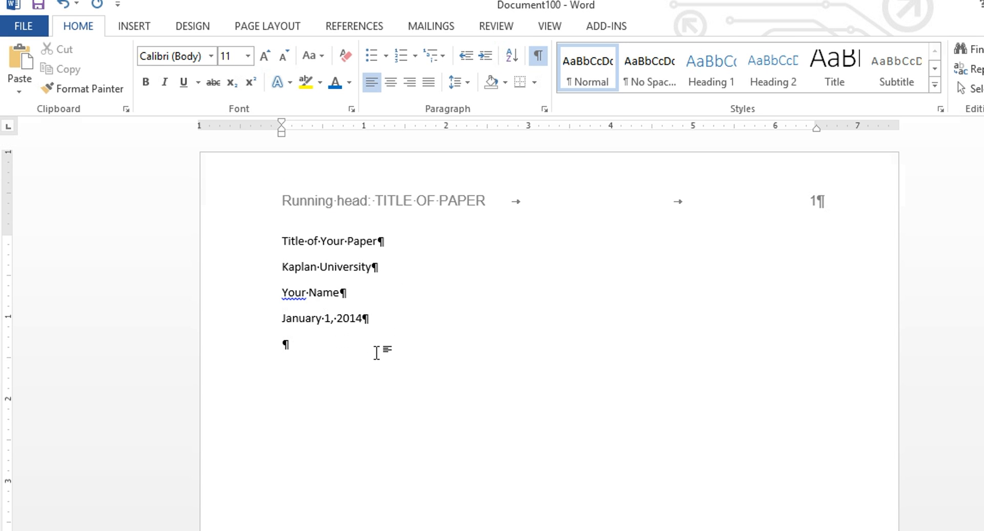
key(ctrl+a)
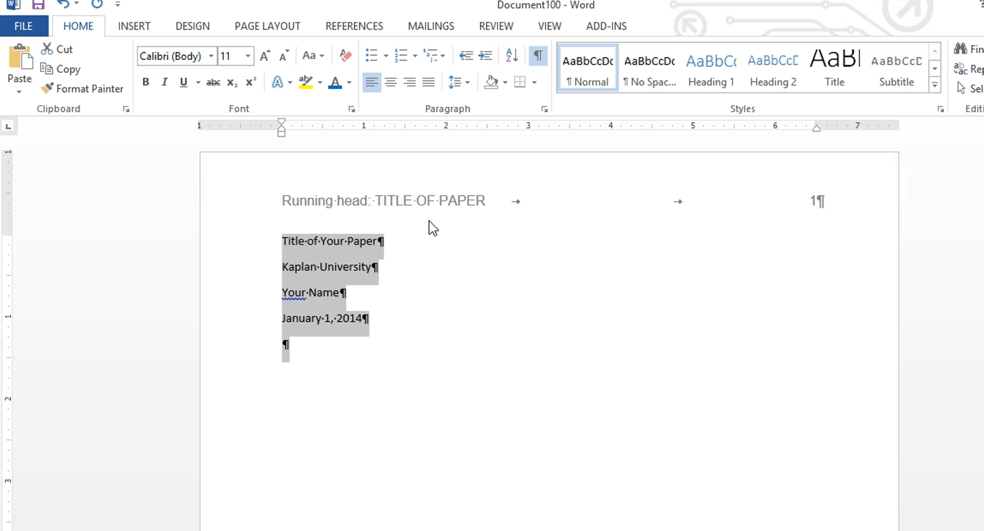
click(538, 57)
click(538, 56)
click(302, 355)
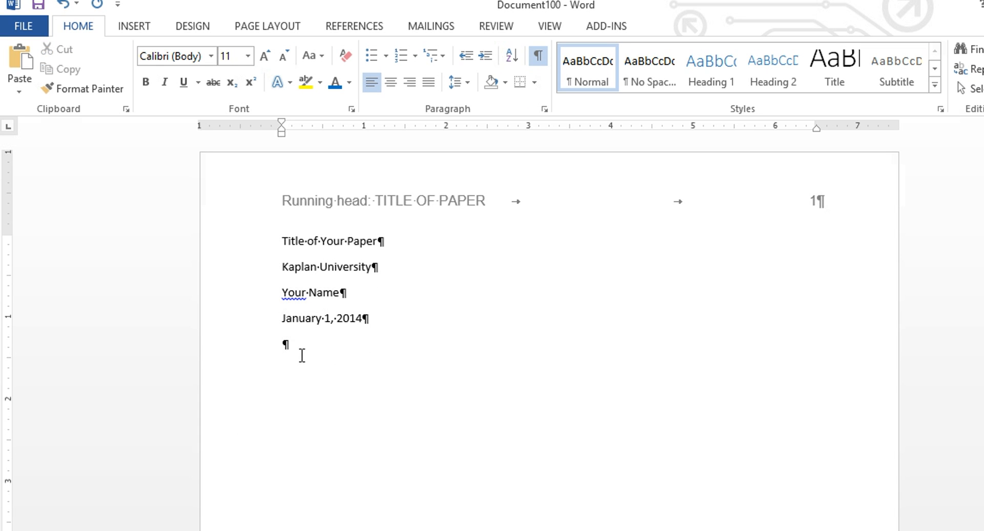
Step: Center all the title page body text and set its font to Arial 12 pt
key(ctrl+a)
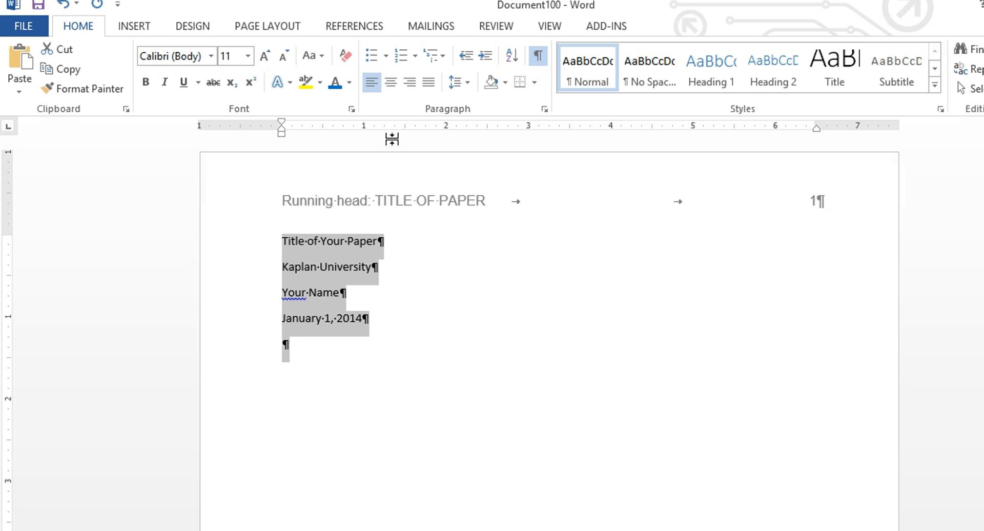
click(387, 89)
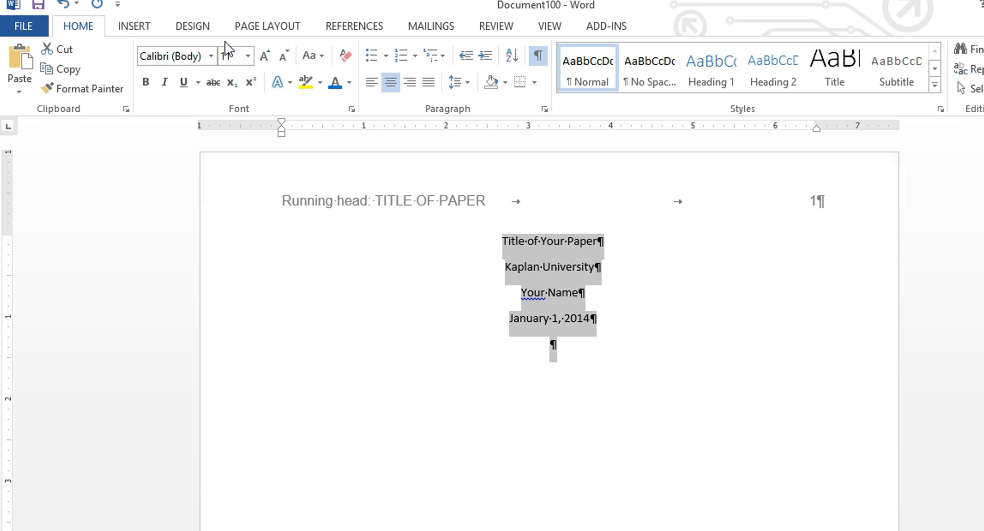
click(211, 56)
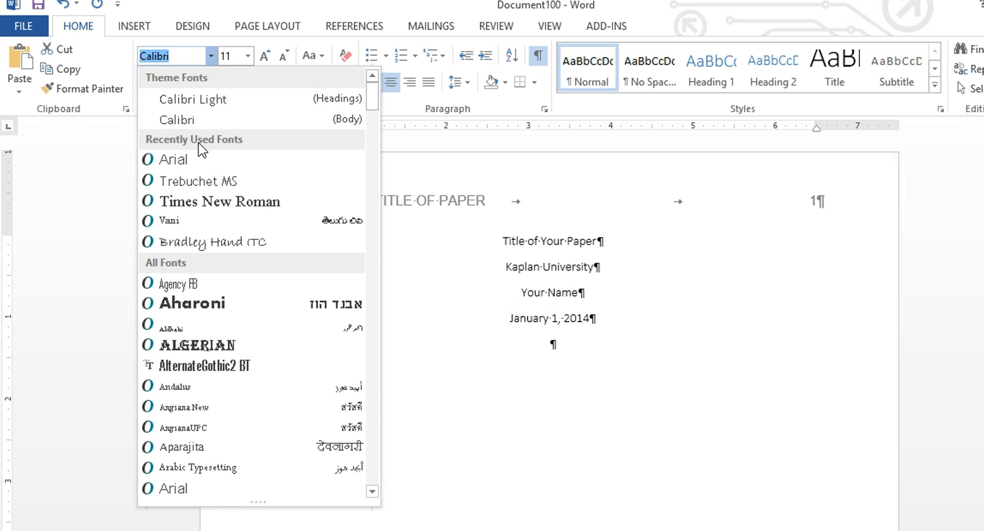
click(201, 161)
click(249, 57)
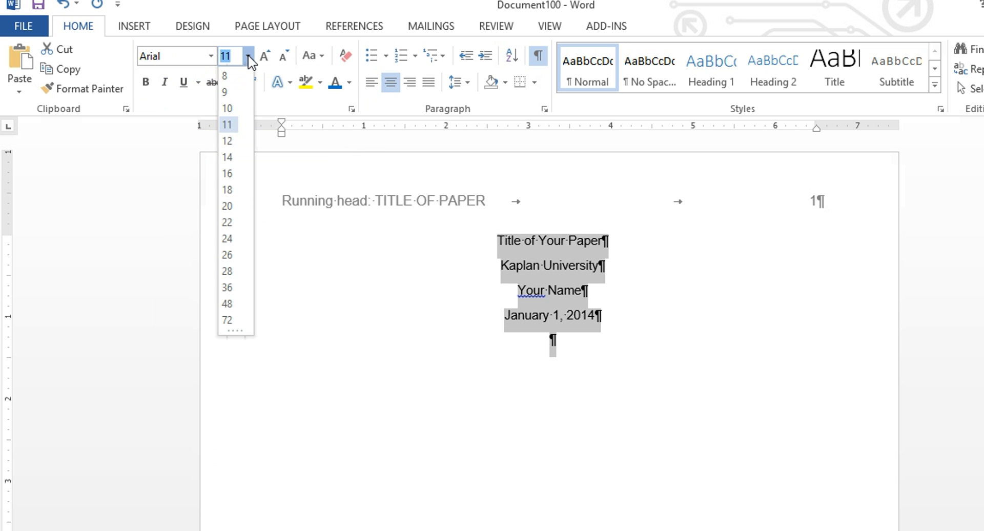
click(228, 140)
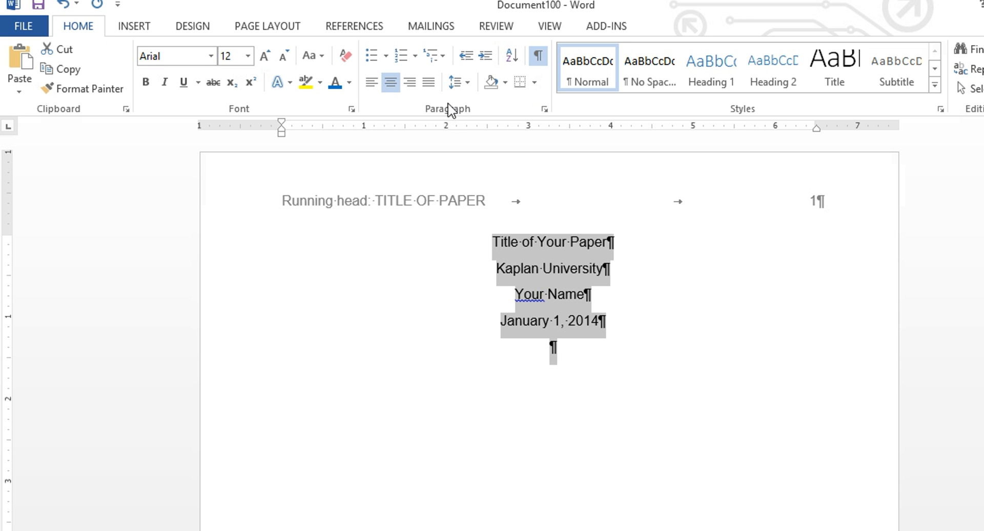
Step: Set the selected title page paragraphs to Double line spacing with 0 pt spacing after
click(544, 109)
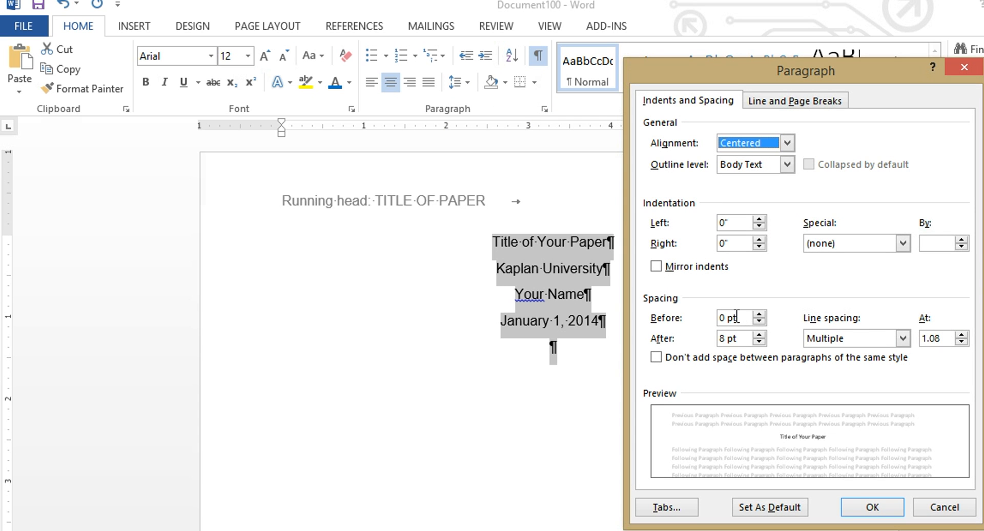
click(903, 340)
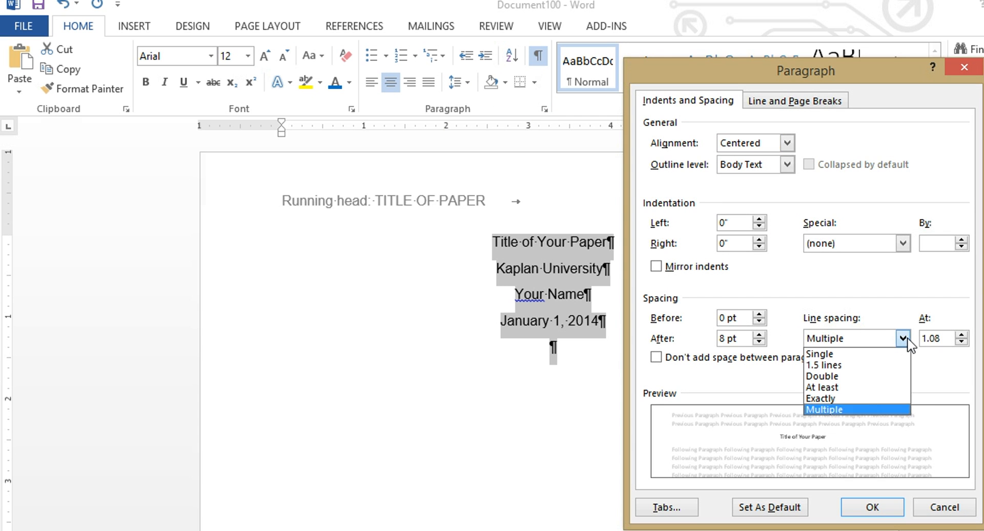
click(871, 376)
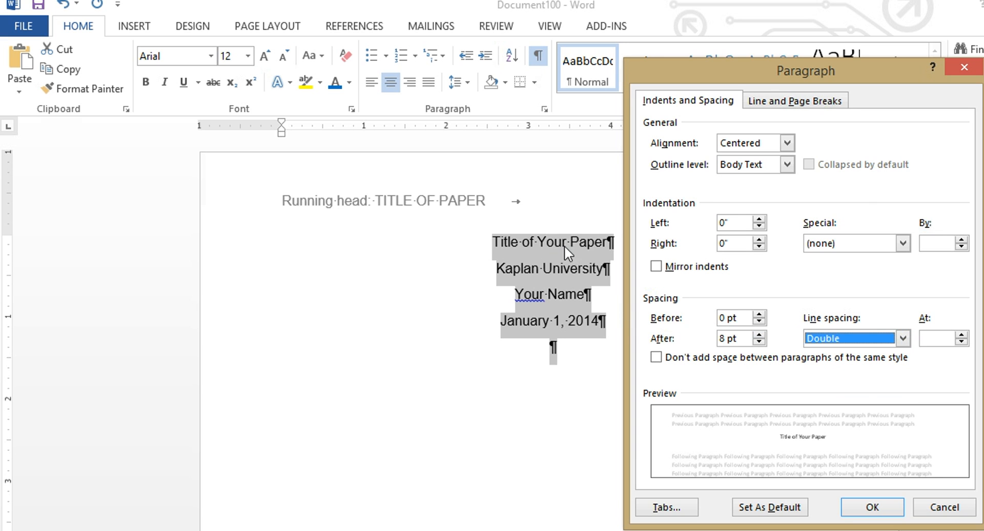
drag(739, 338, 689, 348)
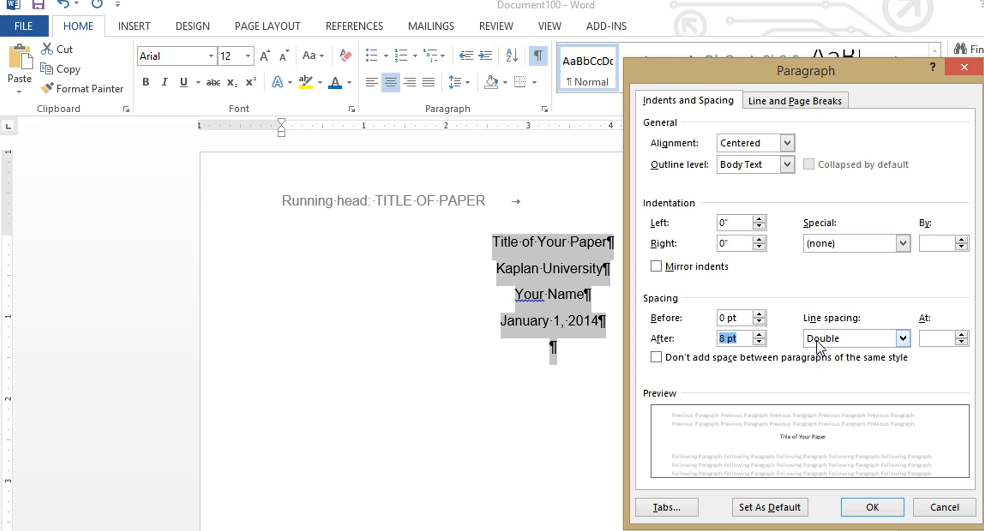
text(0)
click(871, 507)
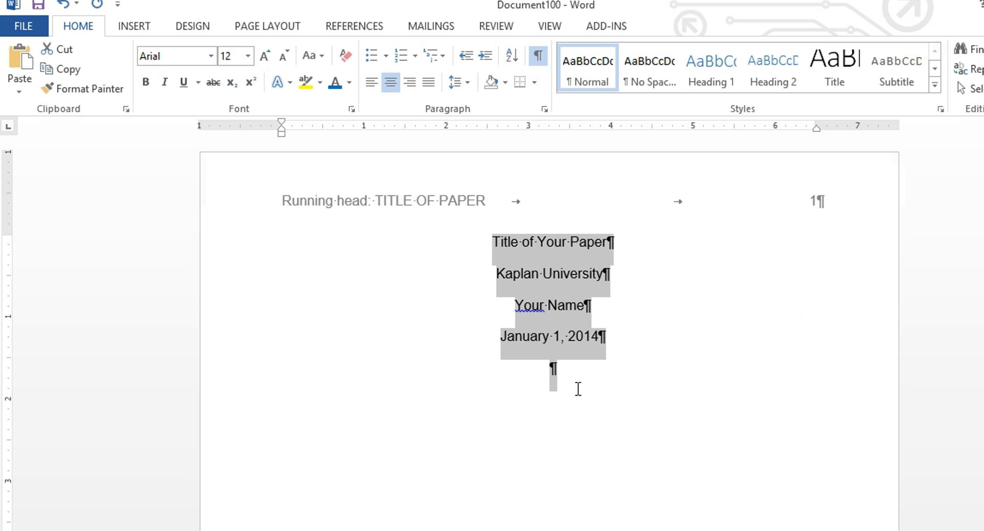
click(574, 378)
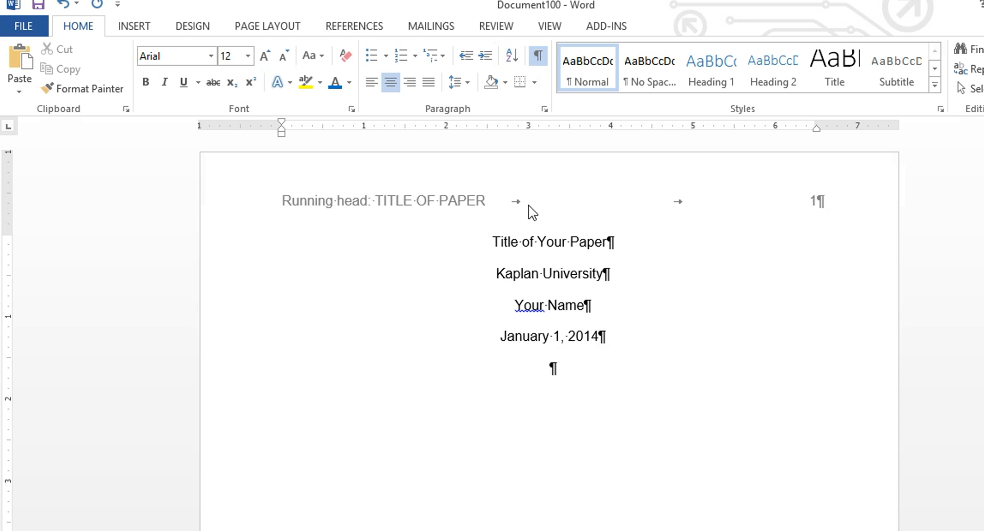
Step: Set the spacing before the "Title of Your Paper" paragraph to 200 pt
click(546, 242)
click(544, 109)
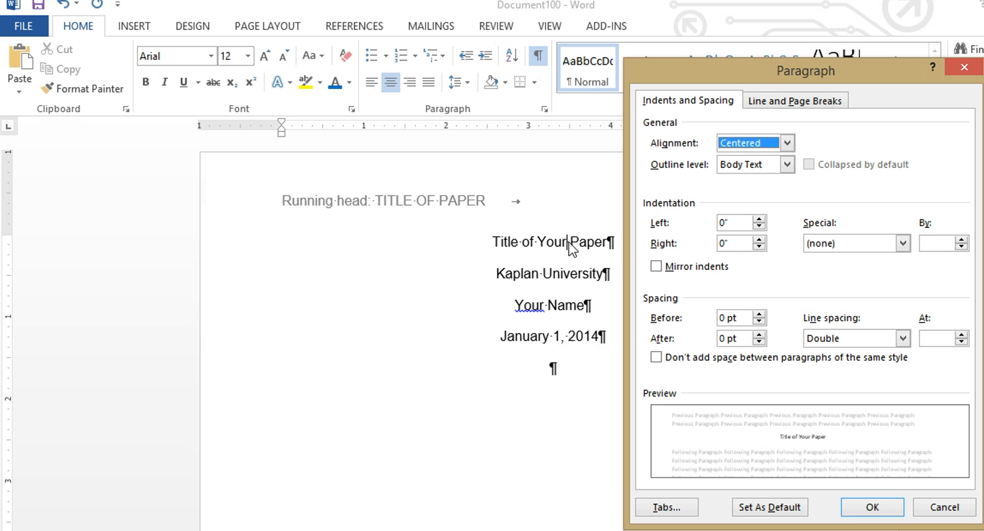
drag(747, 317, 689, 318)
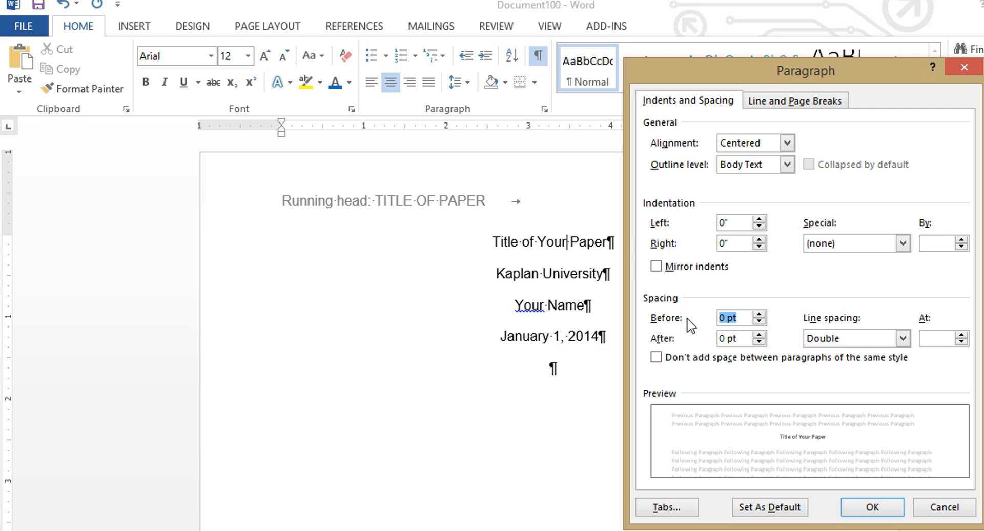
text(200)
click(865, 510)
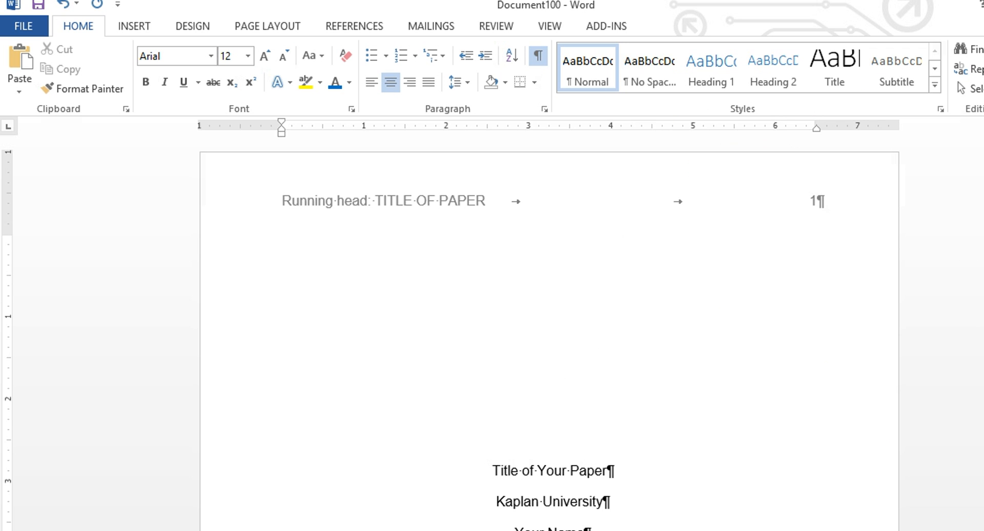
scroll(548, 333, down, 3)
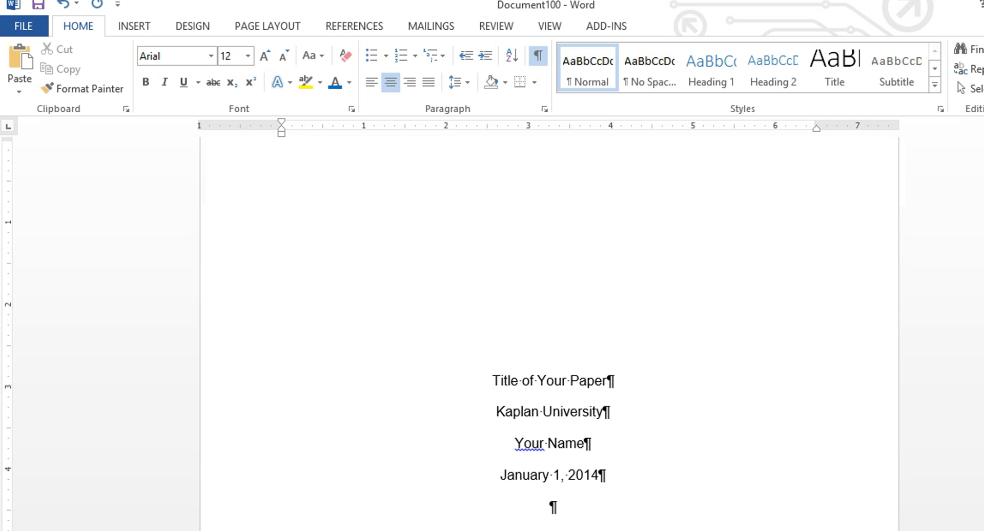
scroll(549, 333, up, 3)
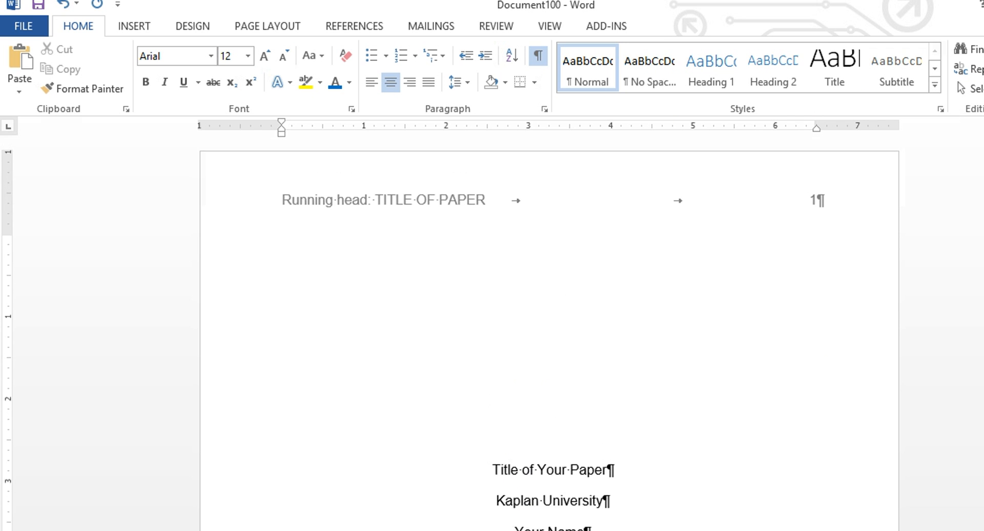
scroll(548, 333, down, 3)
scroll(548, 333, up, 3)
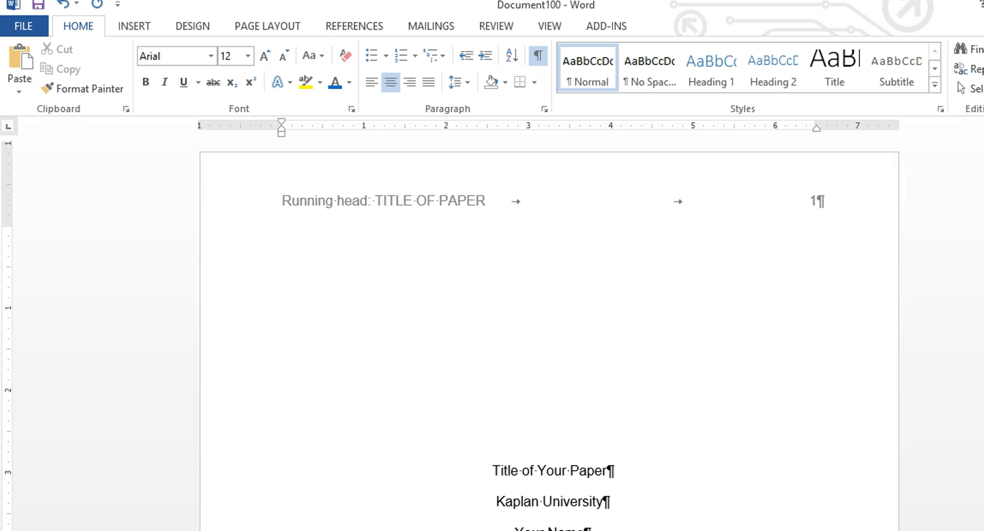
Step: Left-align the empty paragraph below the date and insert a page break there
scroll(548, 333, down, 5)
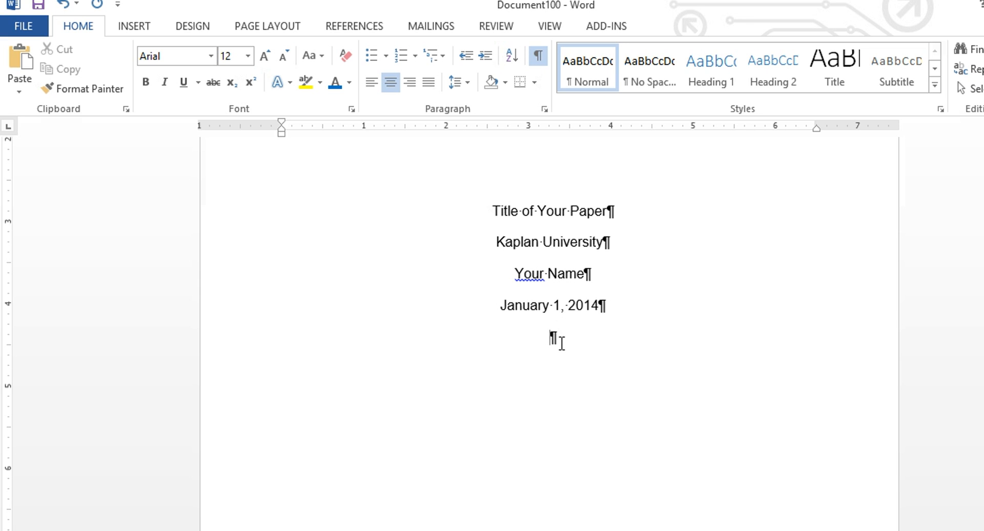
click(371, 82)
click(390, 83)
click(372, 85)
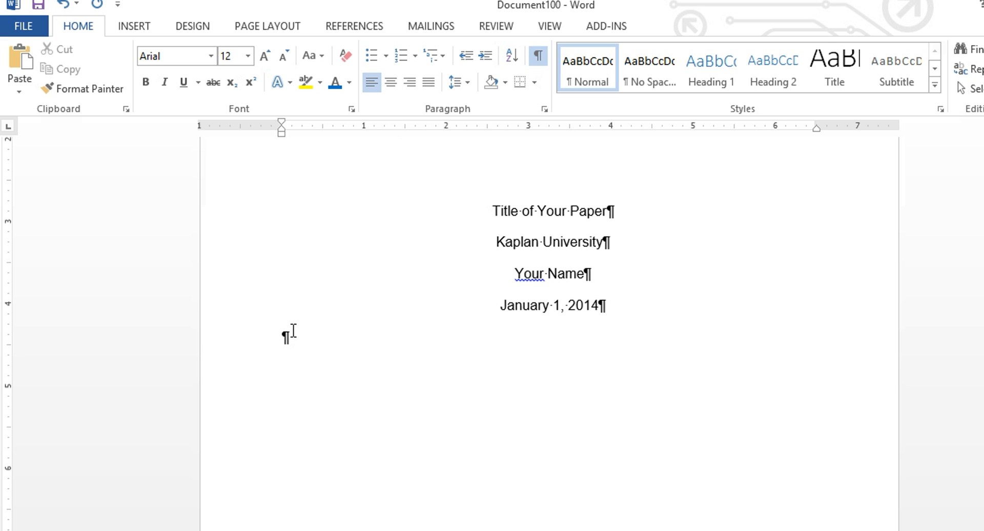
click(131, 31)
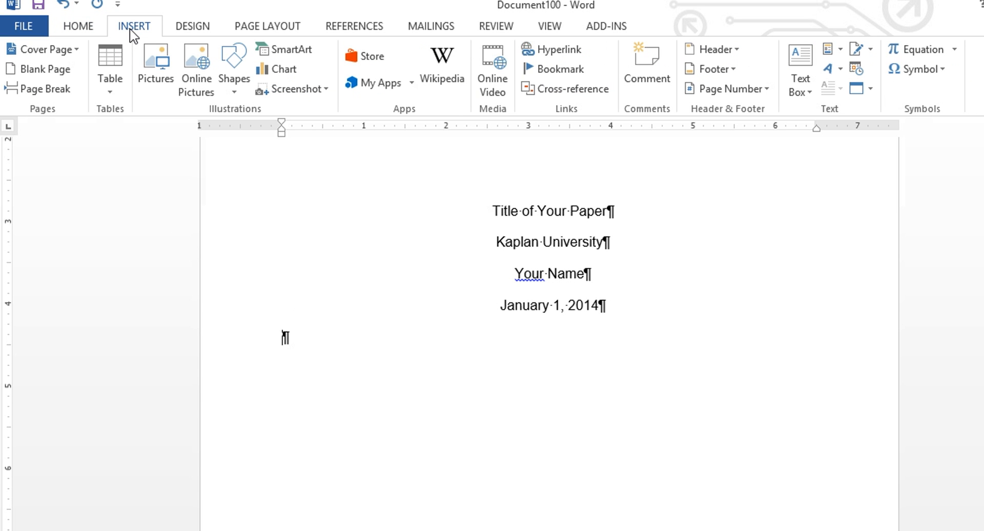
click(64, 97)
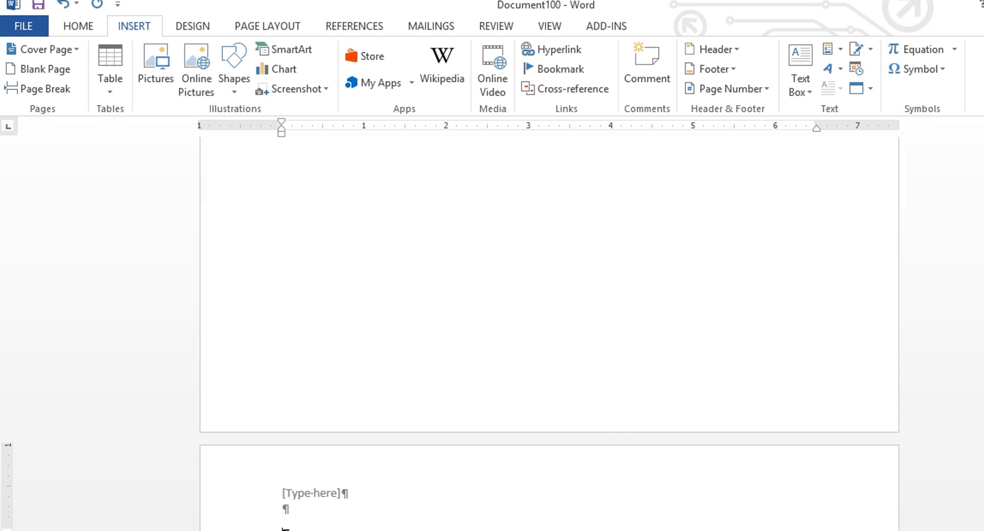
Step: Replace the placeholder text in the second page's header with "TITLE OF PAPER"
scroll(519, 358, down, 4)
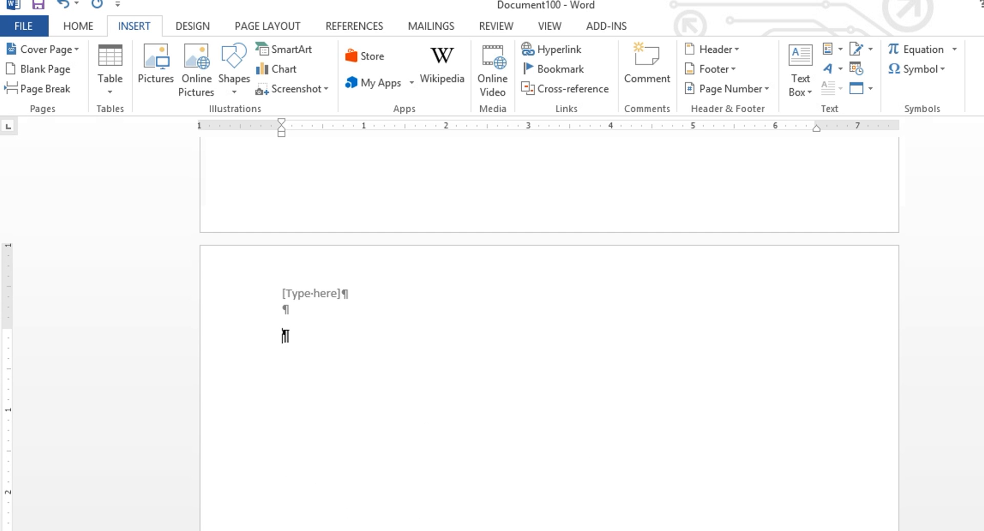
double_click(323, 295)
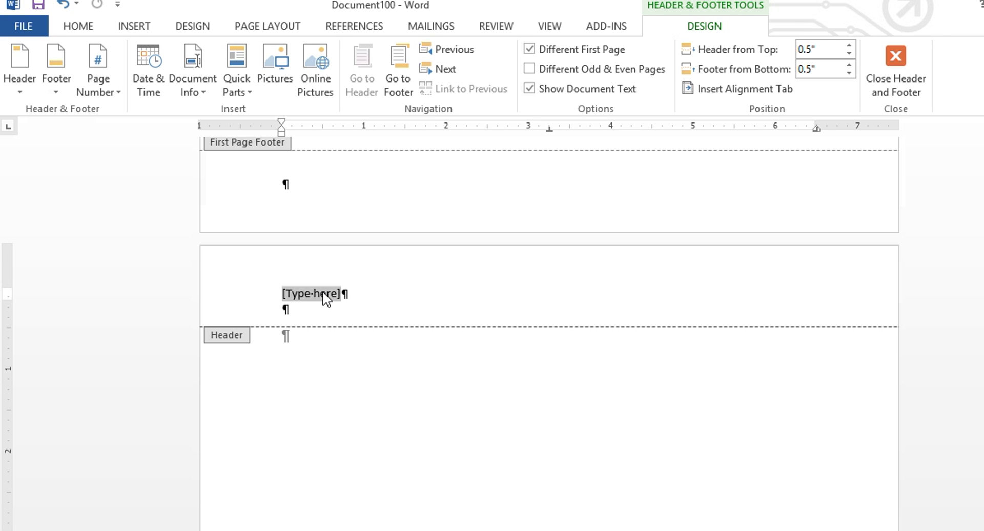
text(TIEL)
key(BackSpace)
key(BackSpace)
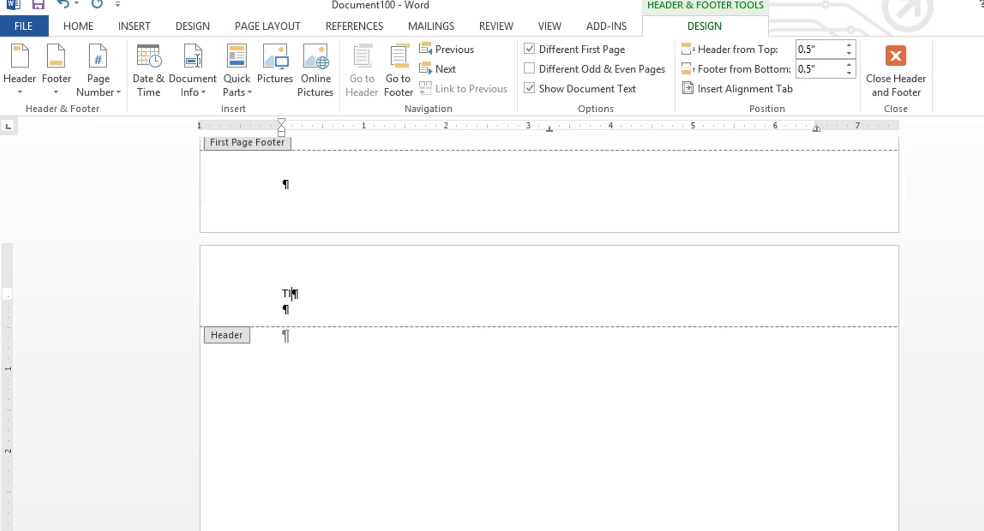
text(TLE OF PAPER)
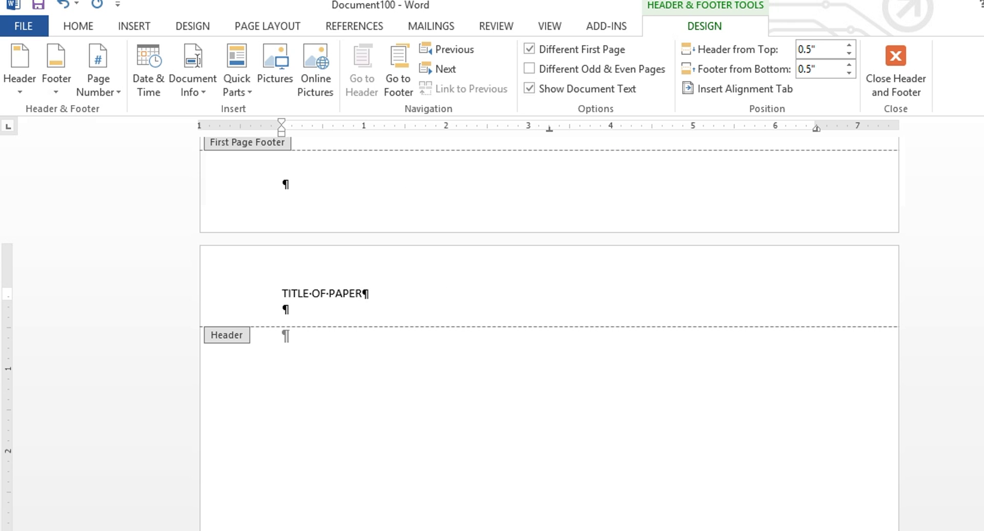
Step: Add a Plain Number page number two tabs after the second page's header title and delete the empty header line below
key(Tab)
key(Tab)
click(117, 93)
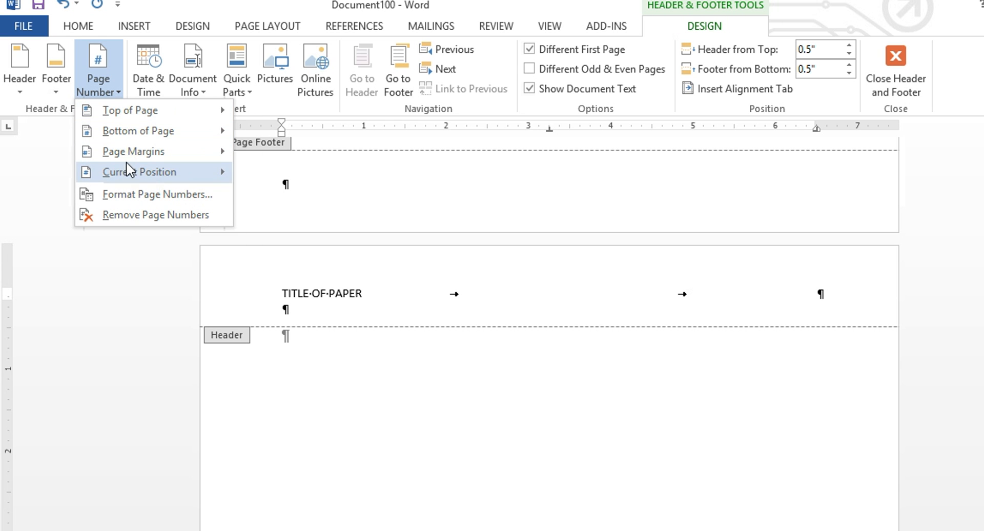
mouse_move(133, 176)
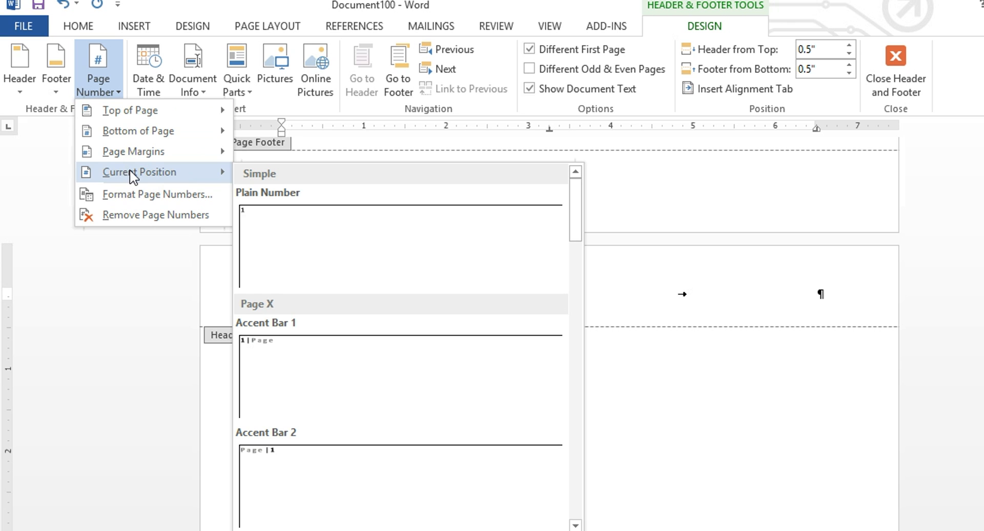
click(273, 238)
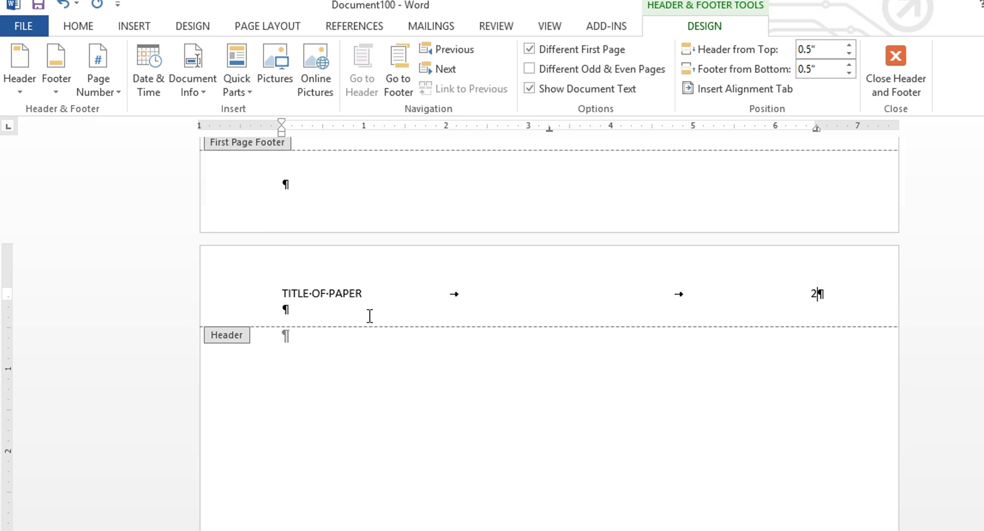
click(303, 313)
key(BackSpace)
Step: Format the whole second-page header line in Arial 12 pt and return to the document body
click(246, 294)
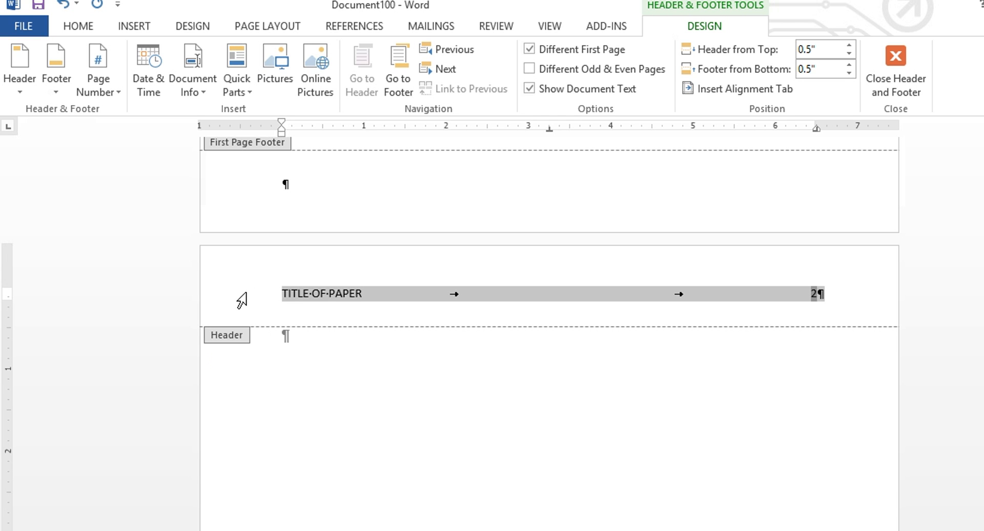
click(79, 27)
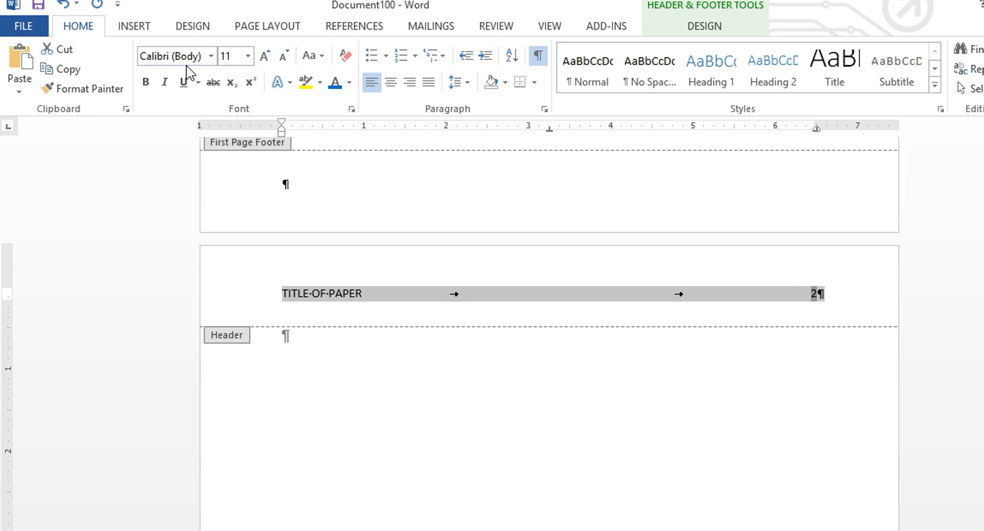
click(211, 56)
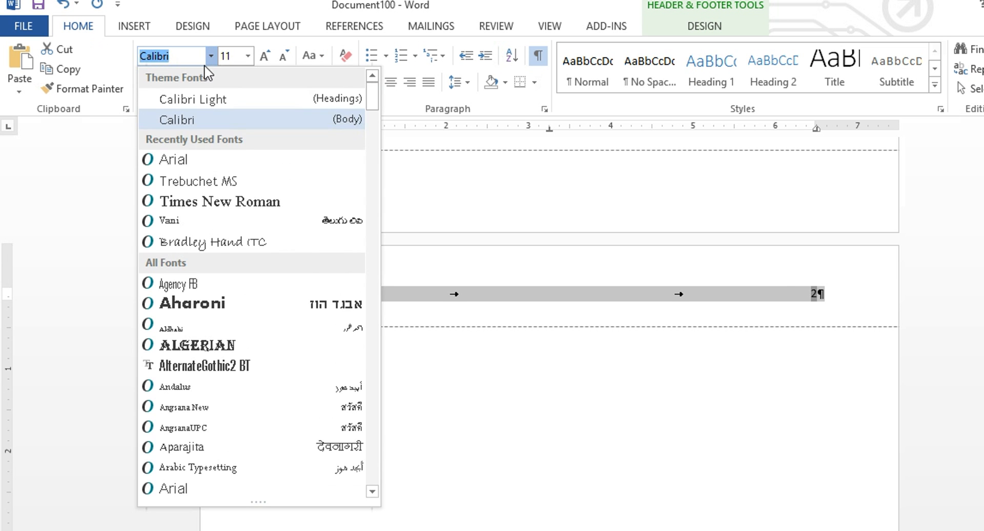
click(186, 162)
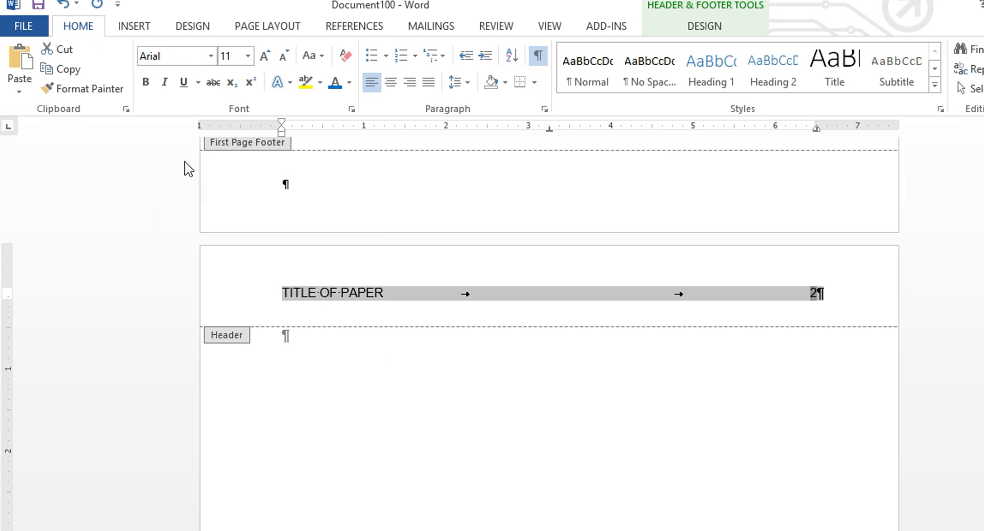
click(247, 56)
click(231, 140)
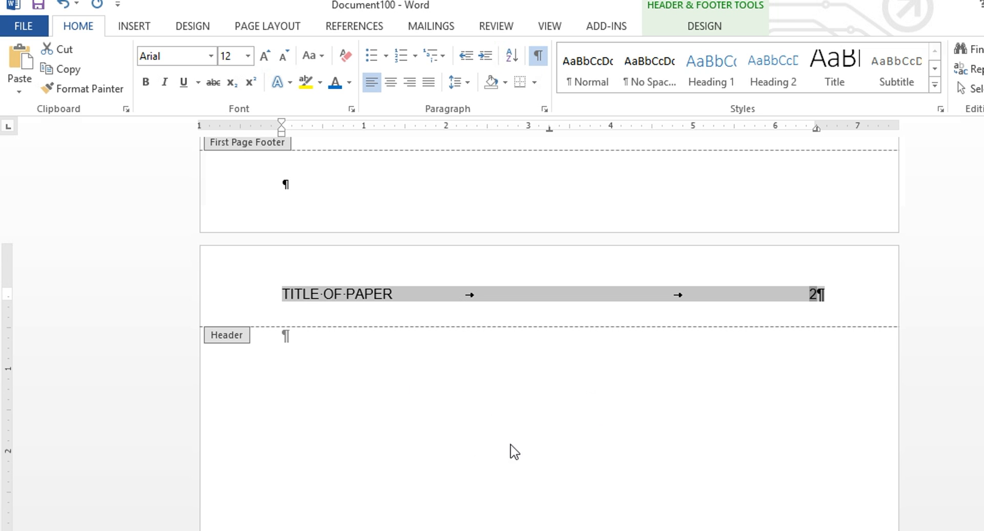
double_click(550, 397)
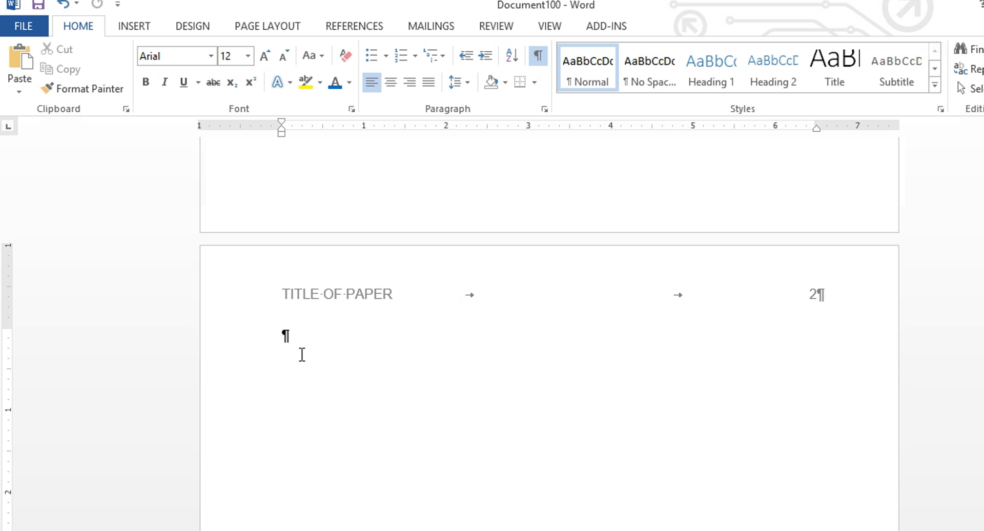
Step: Enter "Type the Title in Mixed Case" as the first line of page two and center it
text(Type th)
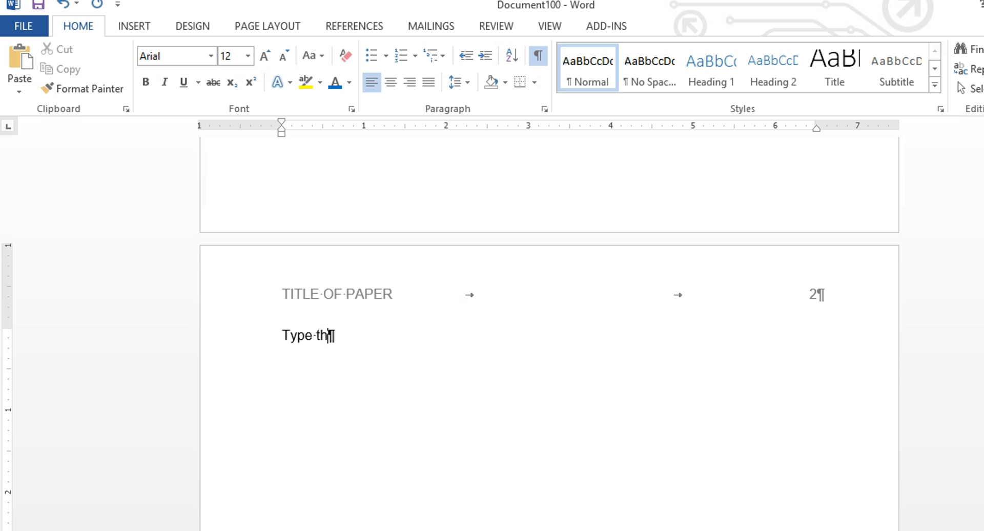
text(e Title in M)
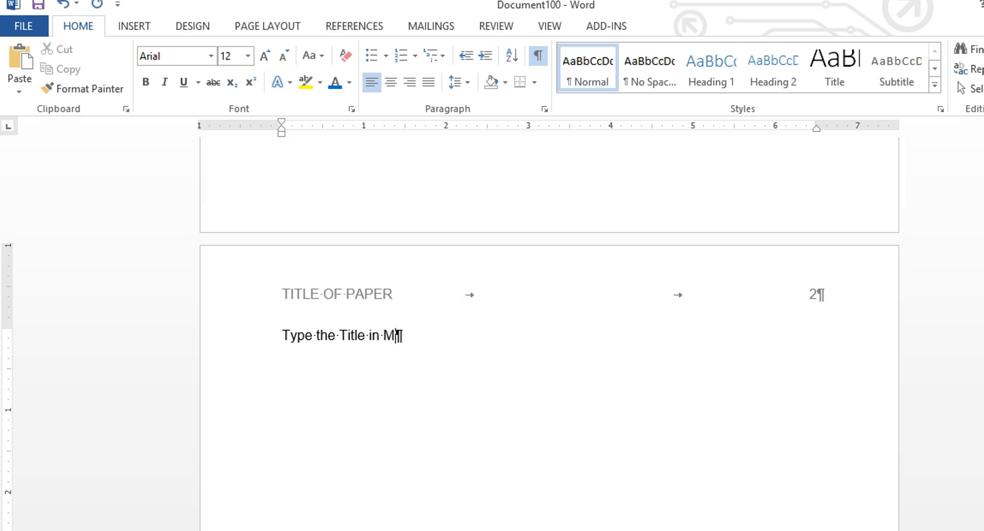
text(ixed Case)
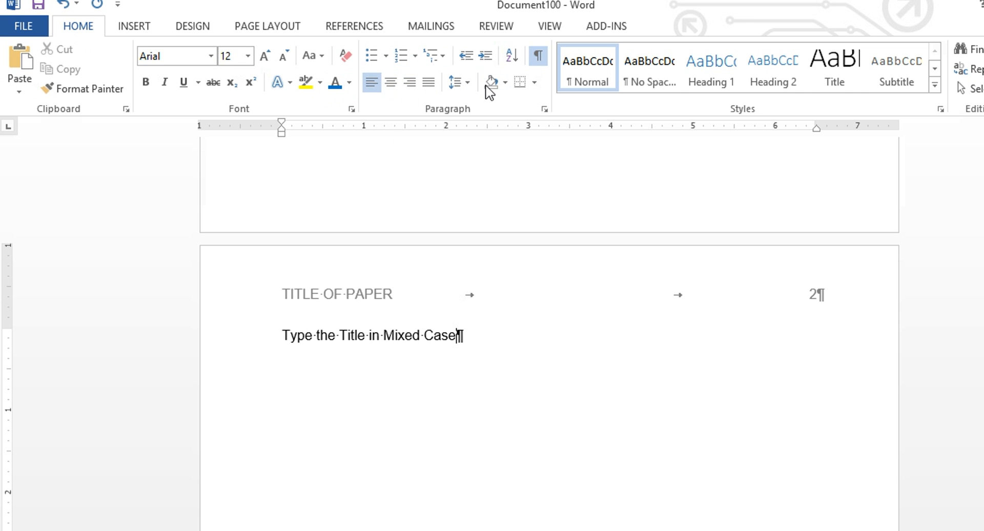
click(391, 81)
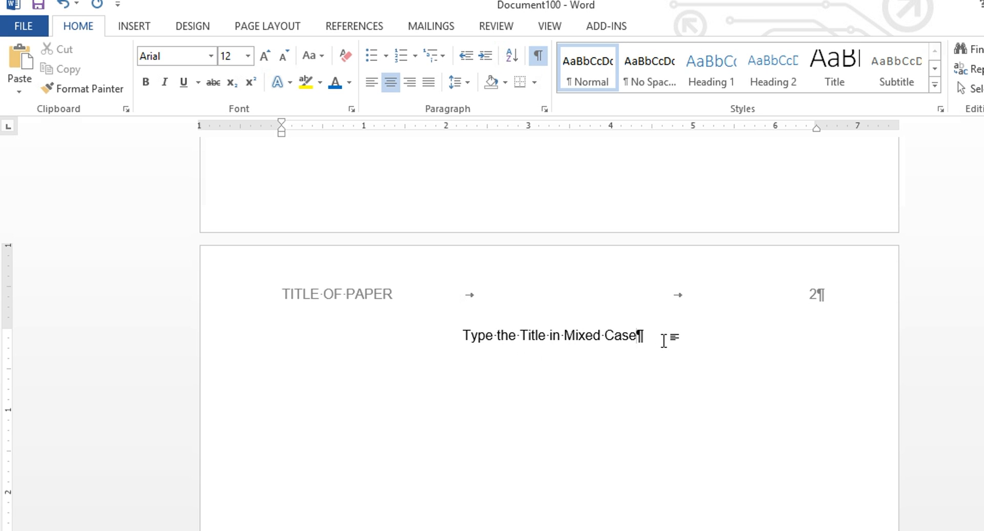
Step: Add a left-aligned paragraph below the page-two title, starting with a tab indent and the text "Start typing..."
key(Return)
click(375, 89)
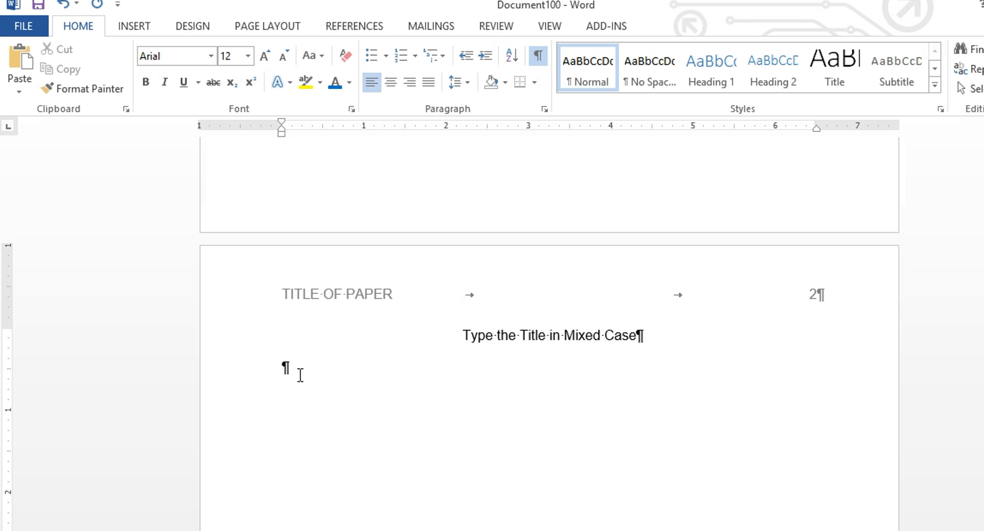
key(Tab)
text(Start typing)
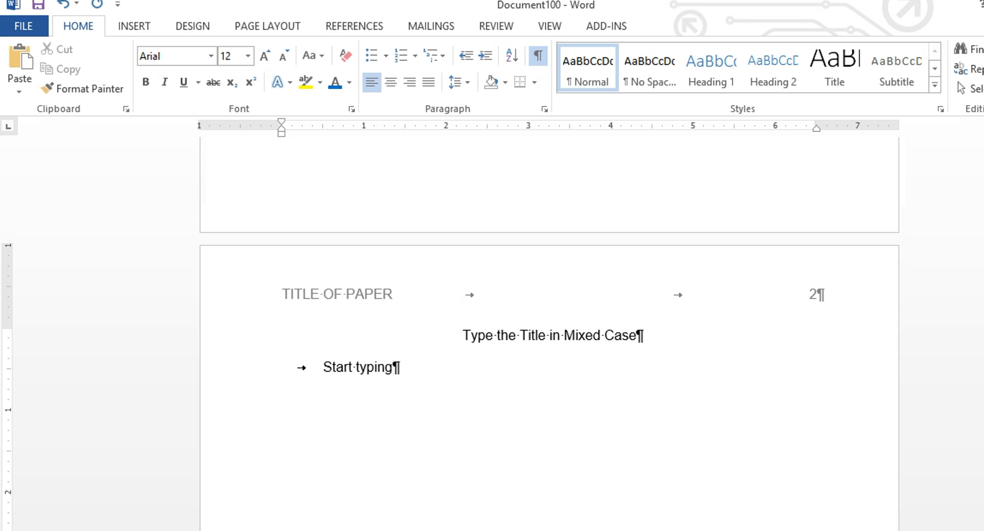
text(...)
drag(983, 374, 983, 290)
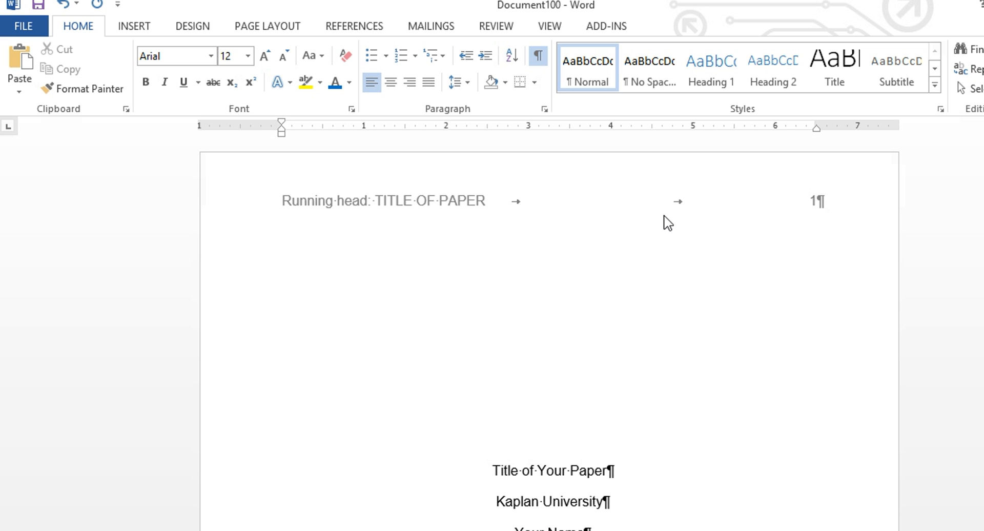